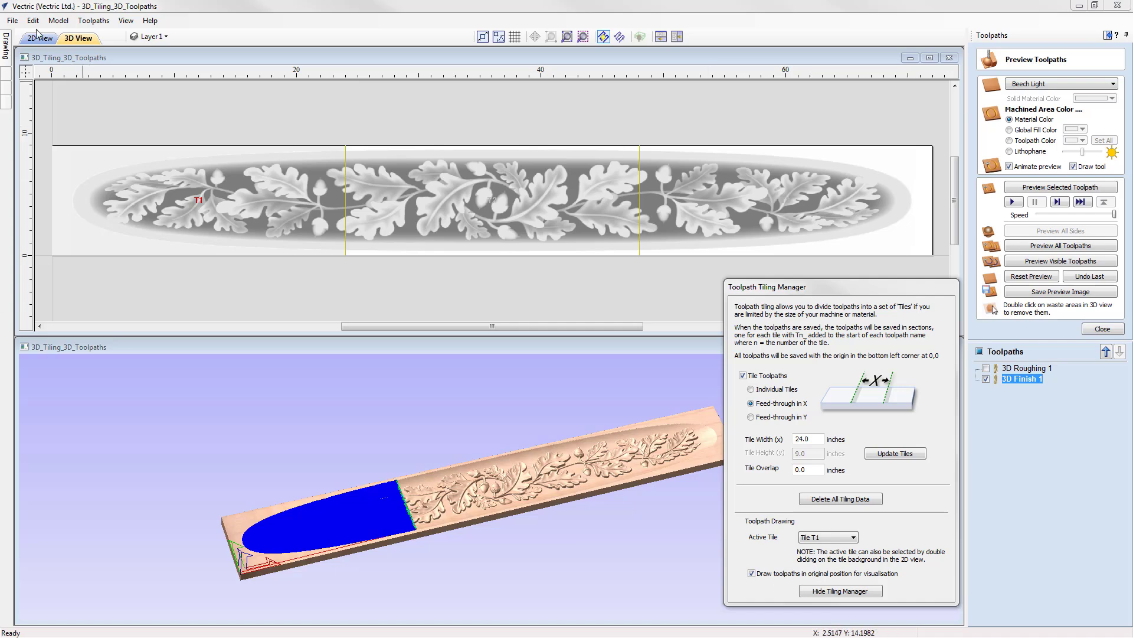
Step: Close the current job and open the file ToolpathTiling-3D.crv
left_click(12, 20)
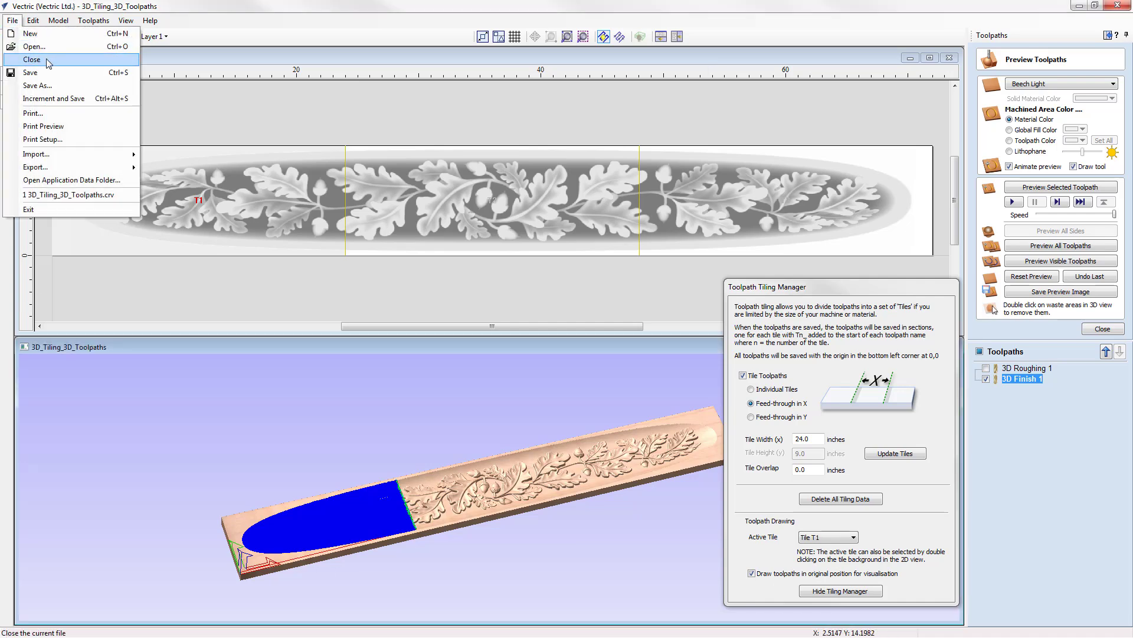
left_click(31, 60)
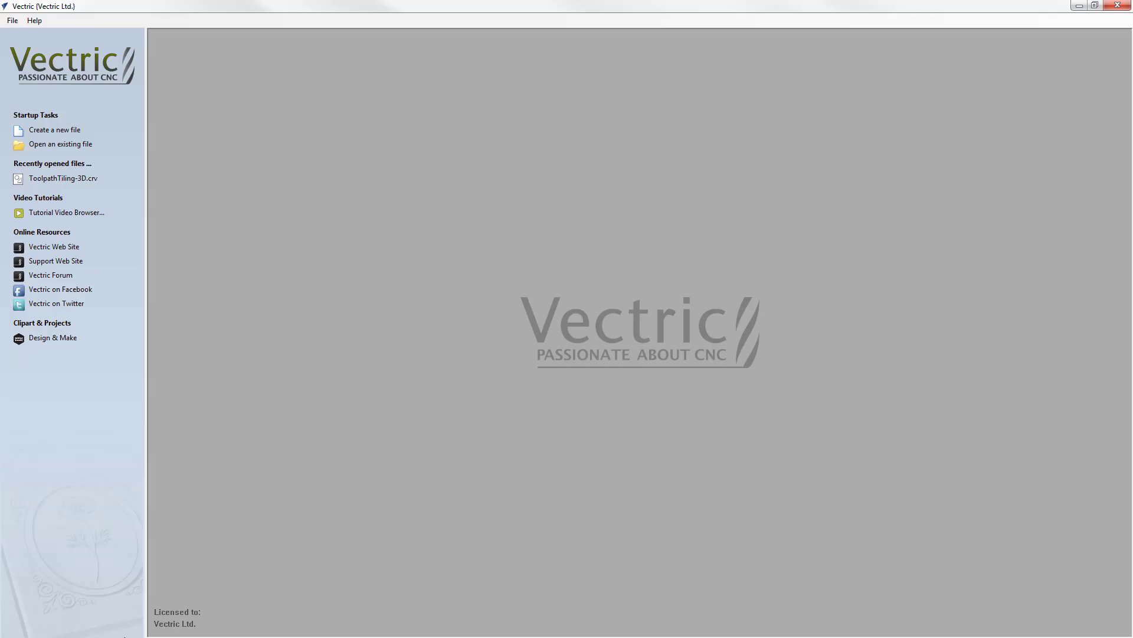
left_click(65, 144)
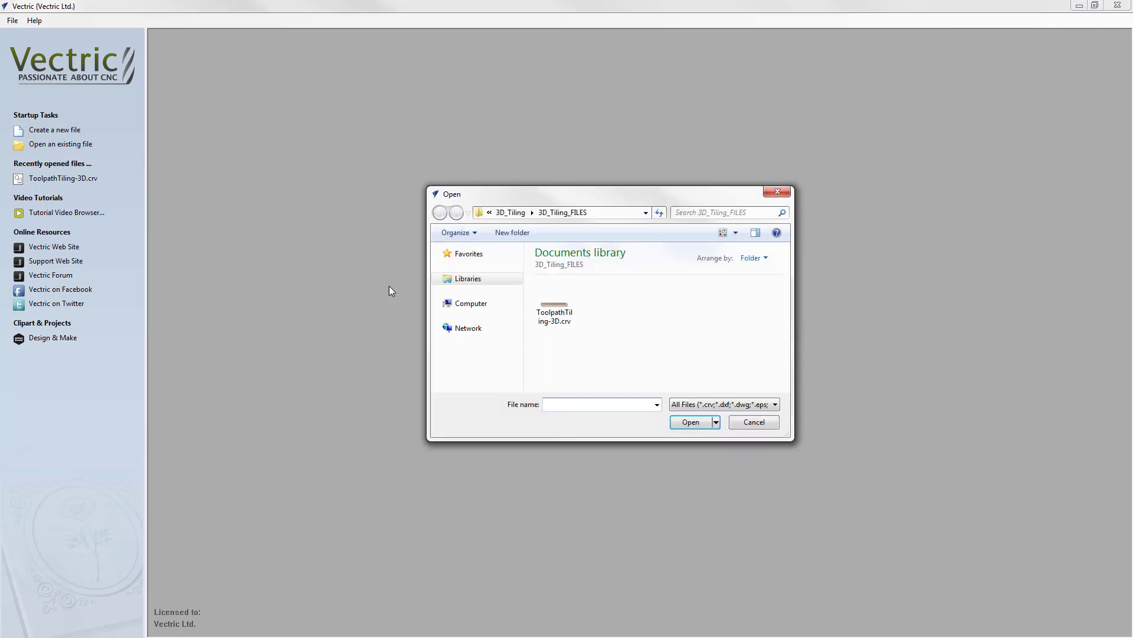
left_click(570, 308)
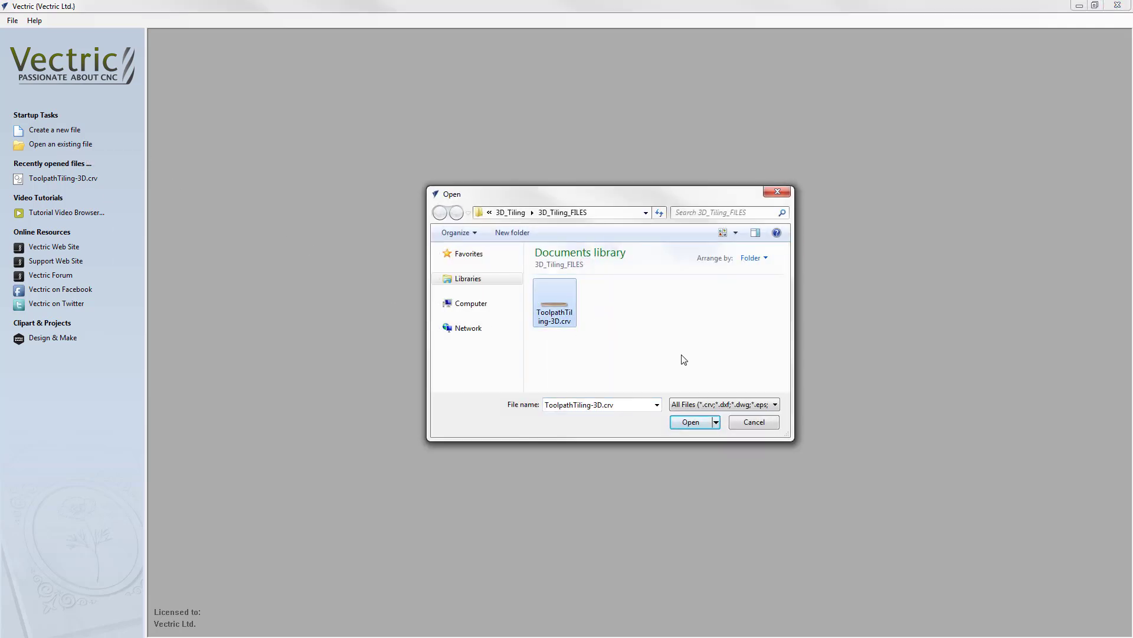
left_click(688, 423)
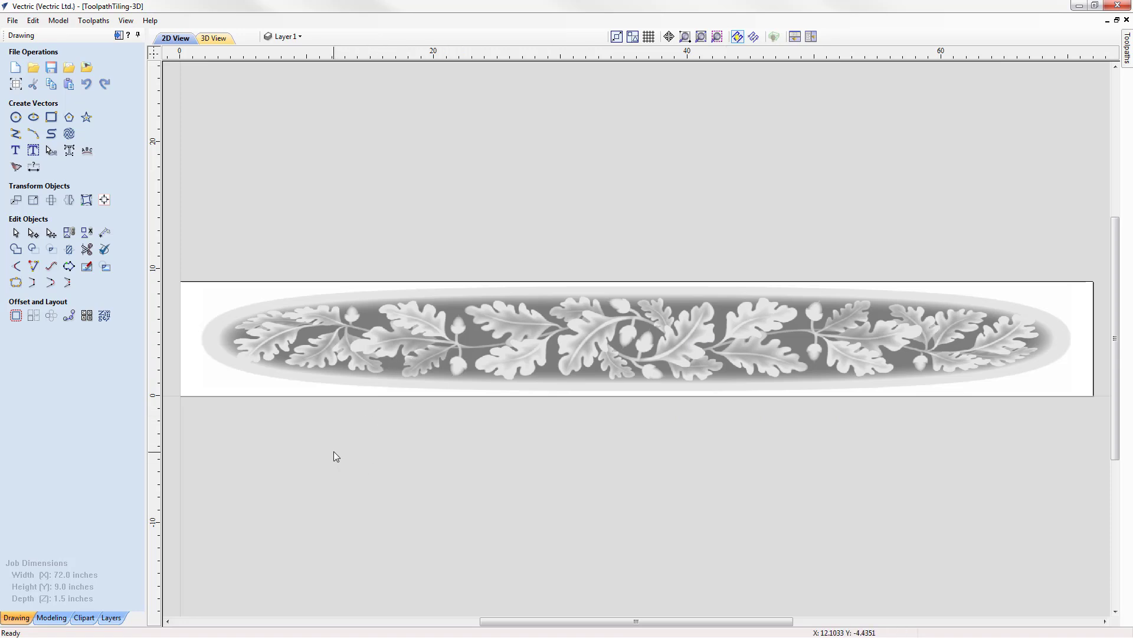
Step: Switch to the toolpaths layout with the 2D and 3D views stacked, and preview all toolpaths on the whole board
left_click(118, 35)
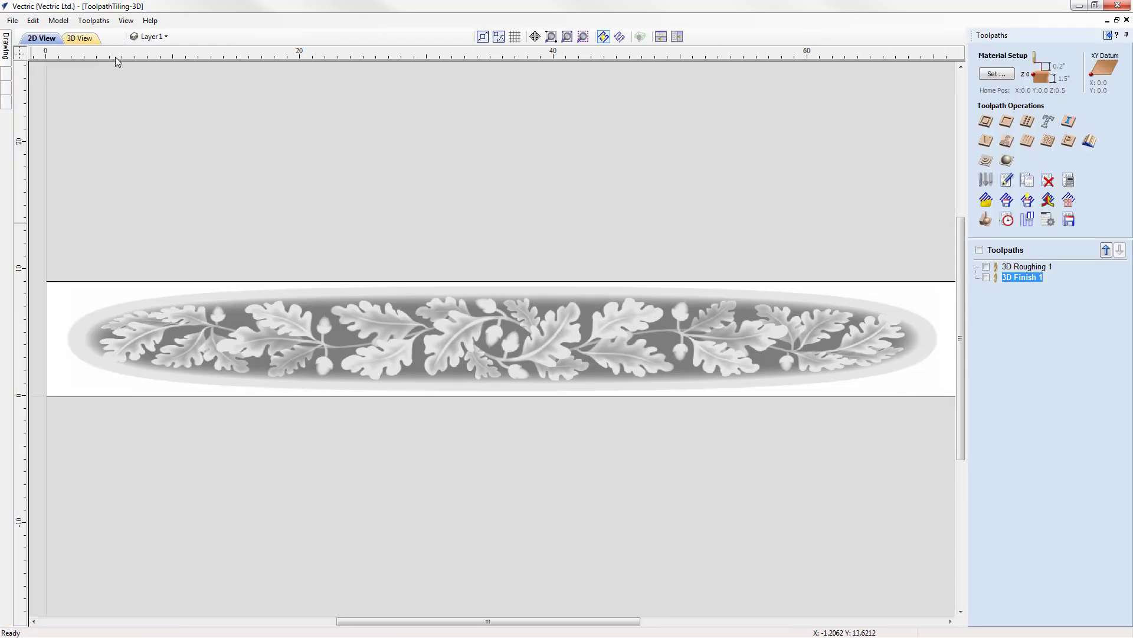
left_click(660, 38)
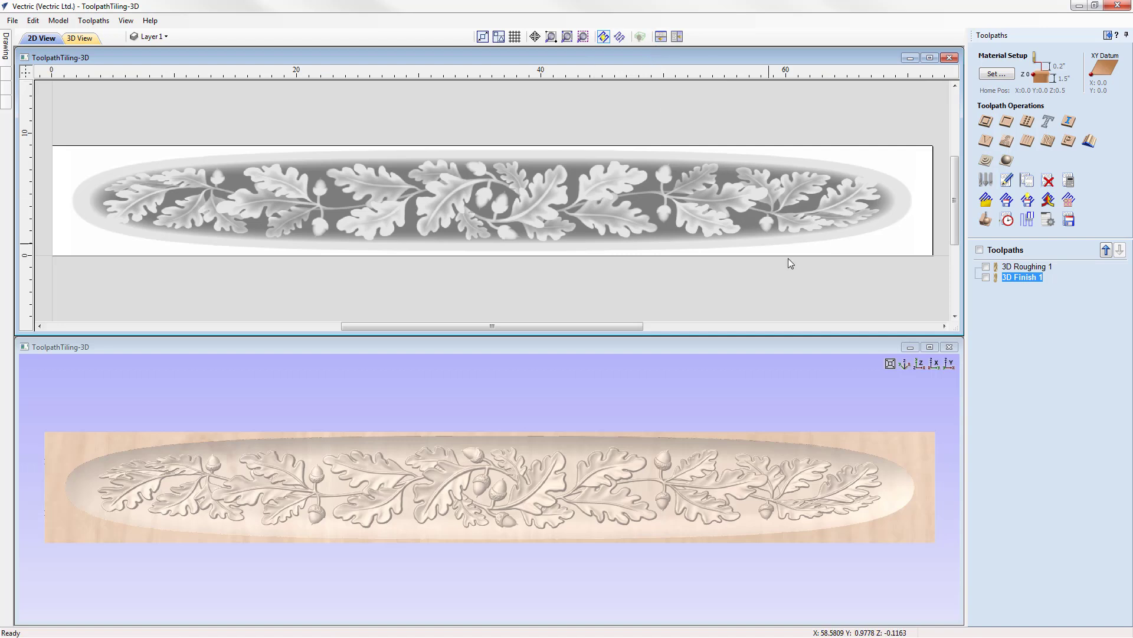
left_click(986, 221)
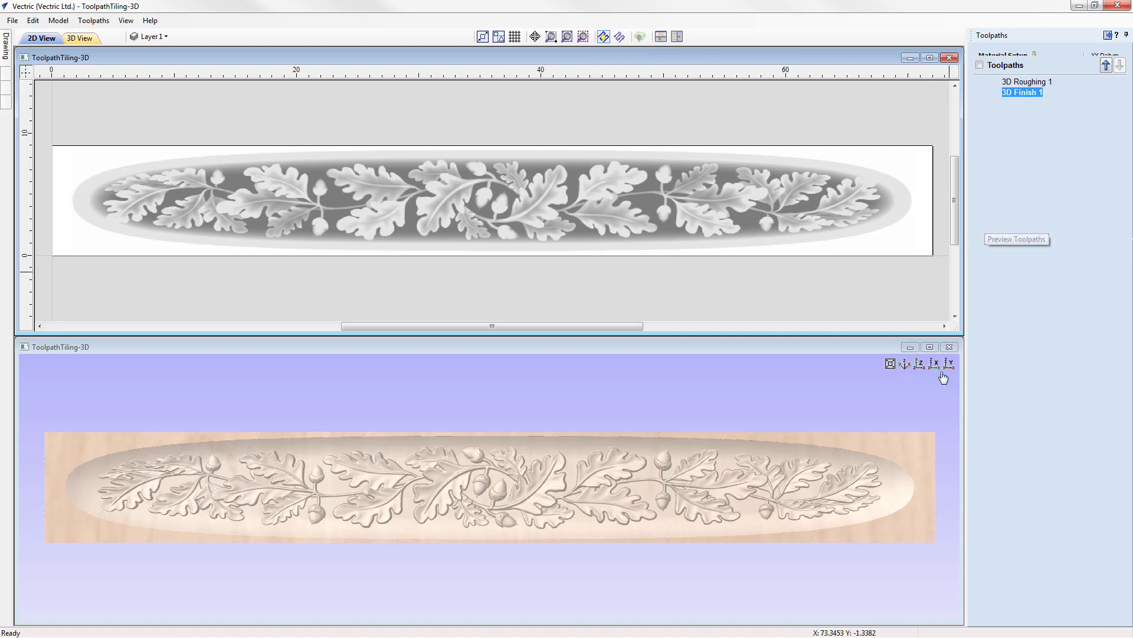
left_click(1067, 246)
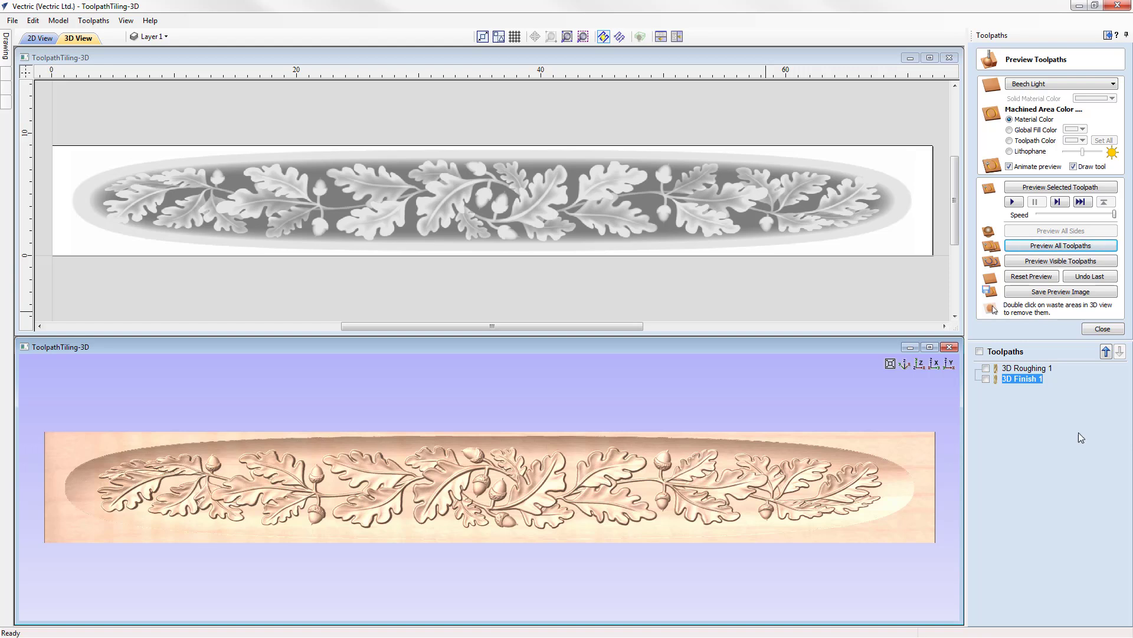
left_click(1102, 329)
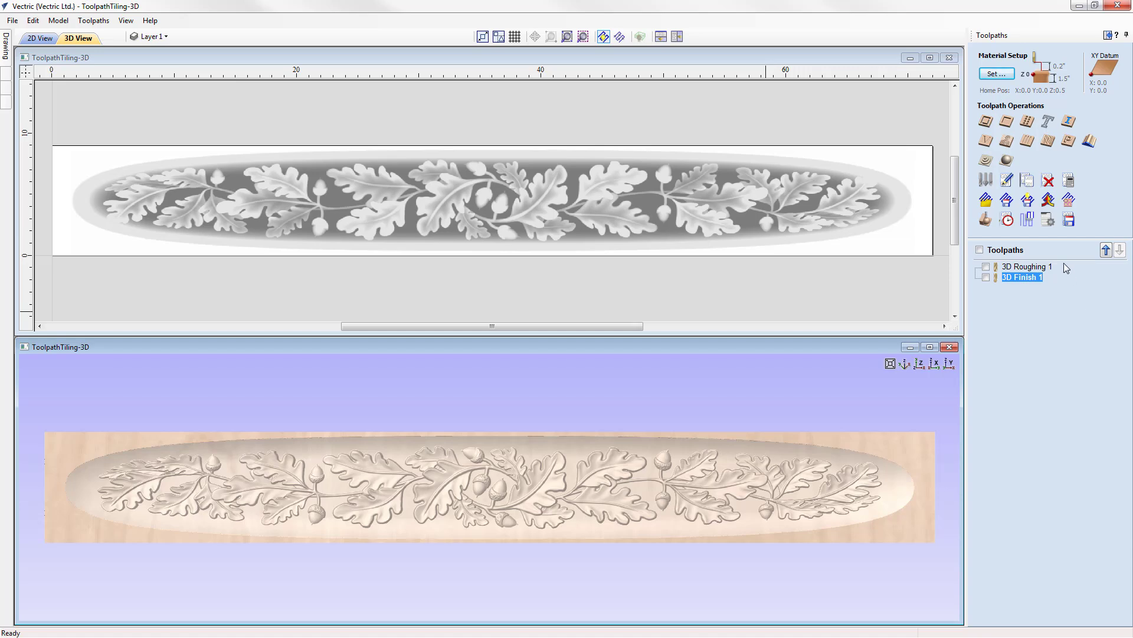
Step: Open the Toolpath Tiling Manager, move it clear of the drawing, and make the 3D Roughing 1 and 3D Finish 1 toolpaths visible
left_click(1028, 221)
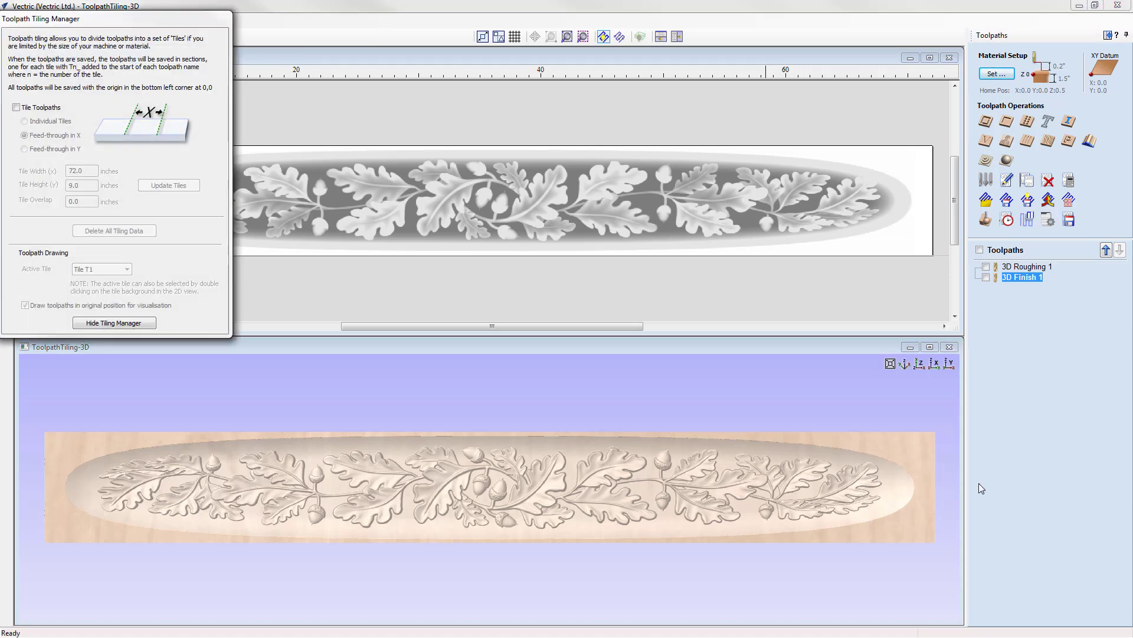
left_click_drag(104, 19, 304, 132)
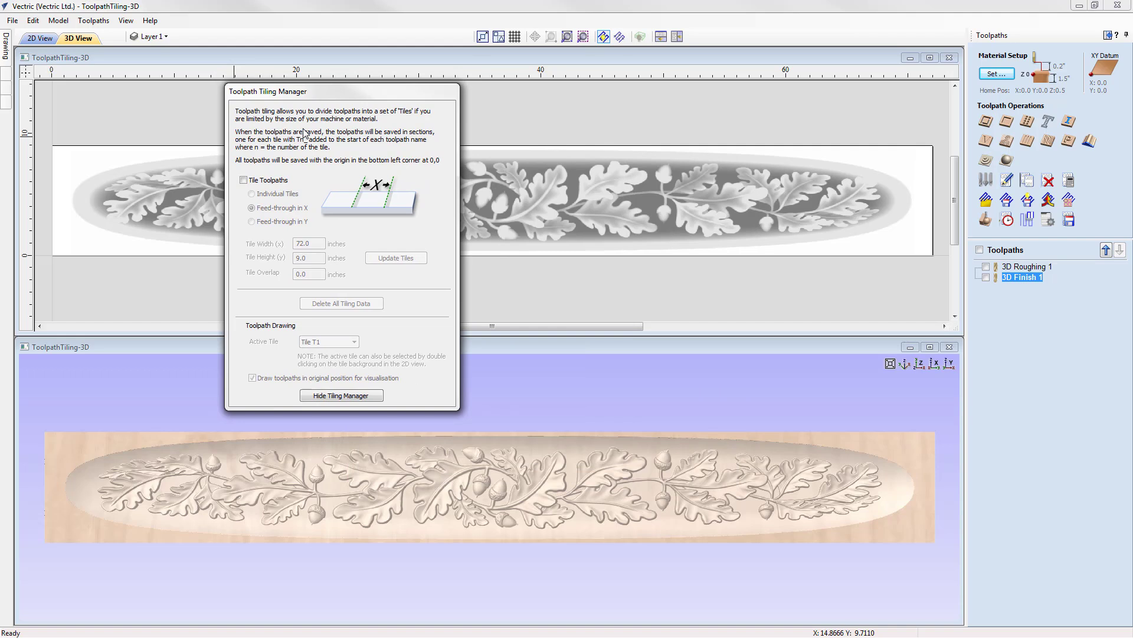
left_click_drag(355, 94, 209, 88)
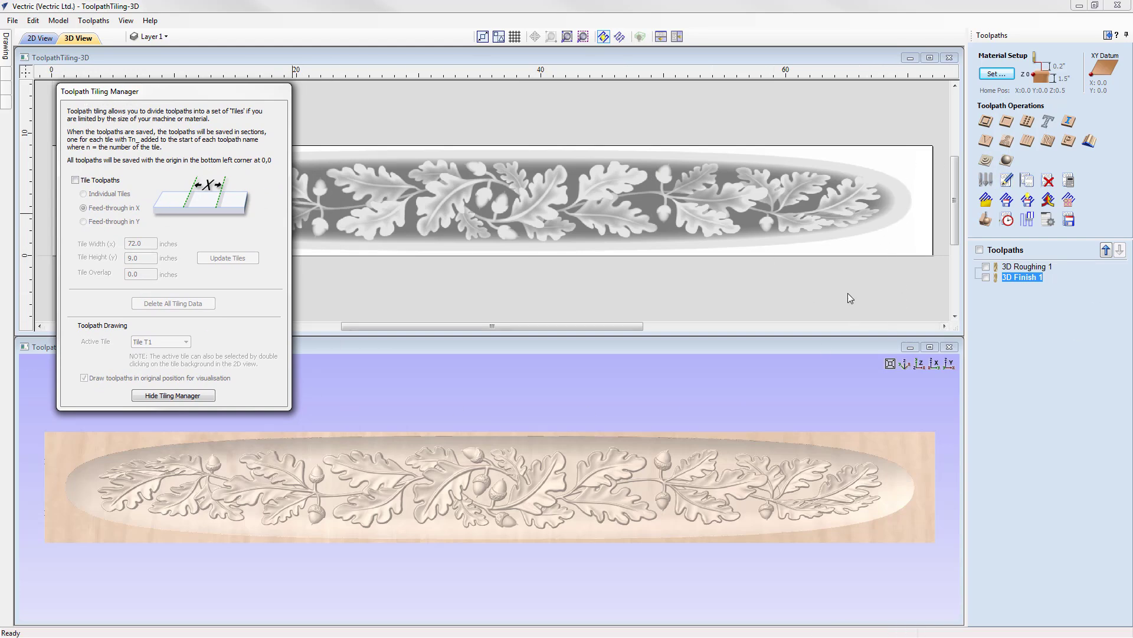
left_click(980, 250)
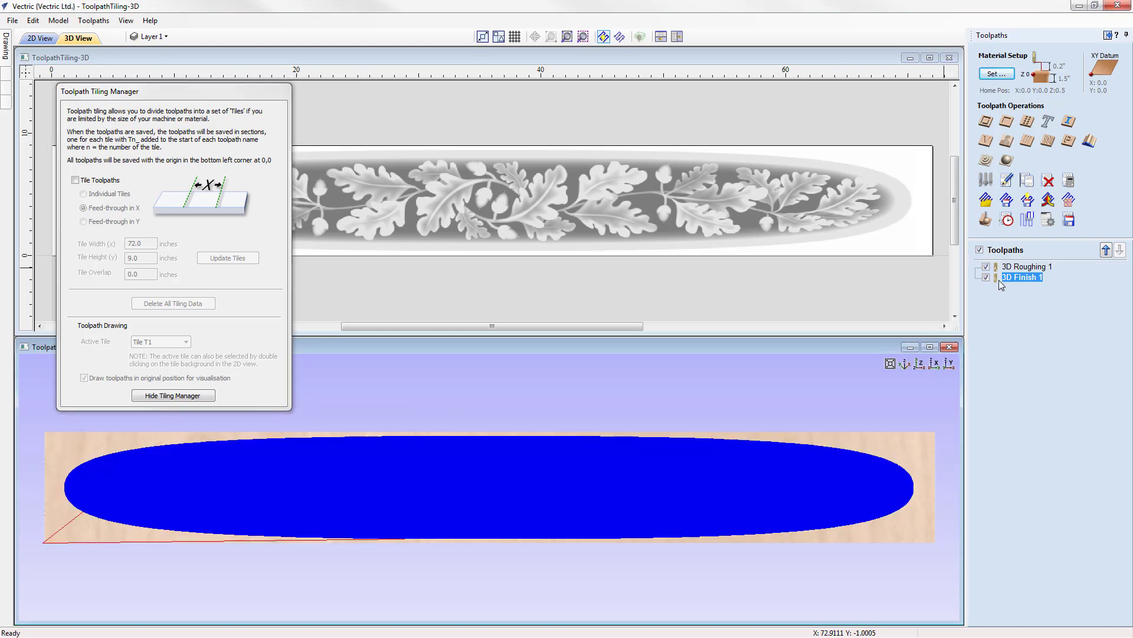
left_click_drag(160, 100, 133, 245)
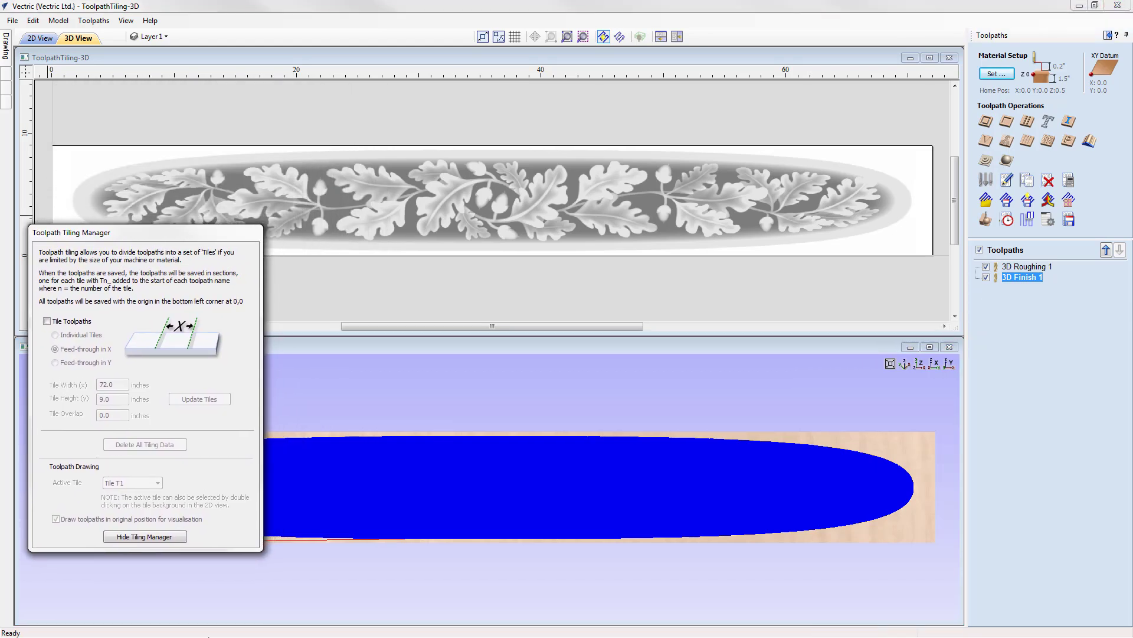
Step: Enable toolpath tiling with feed-through in X, set the tile width to 24 inches, and update the tiles
left_click(46, 321)
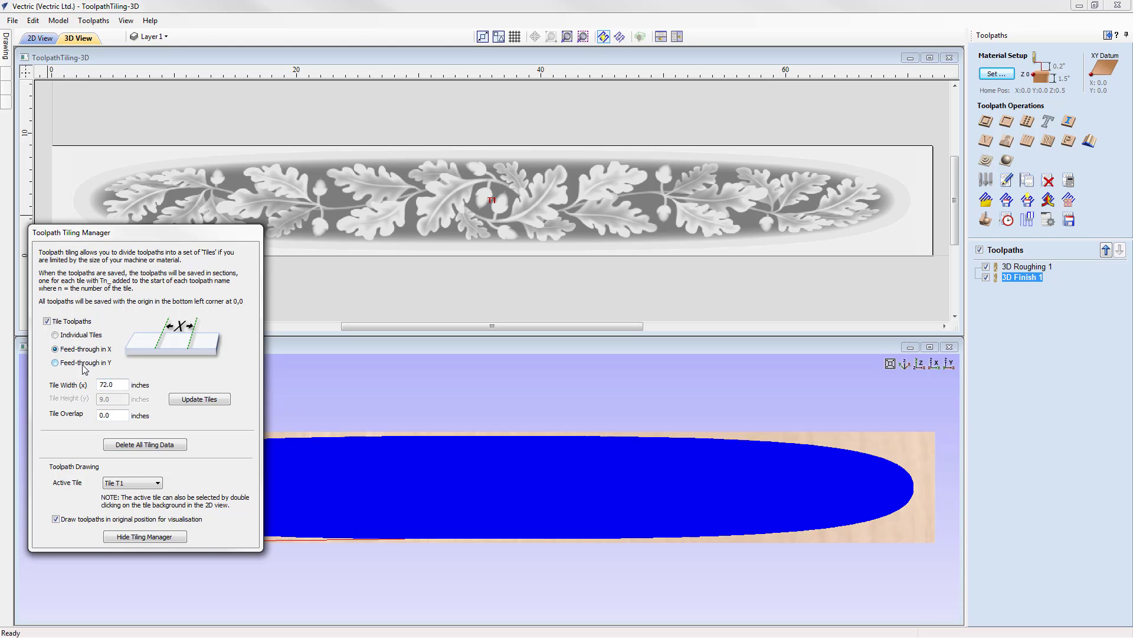
left_click(74, 339)
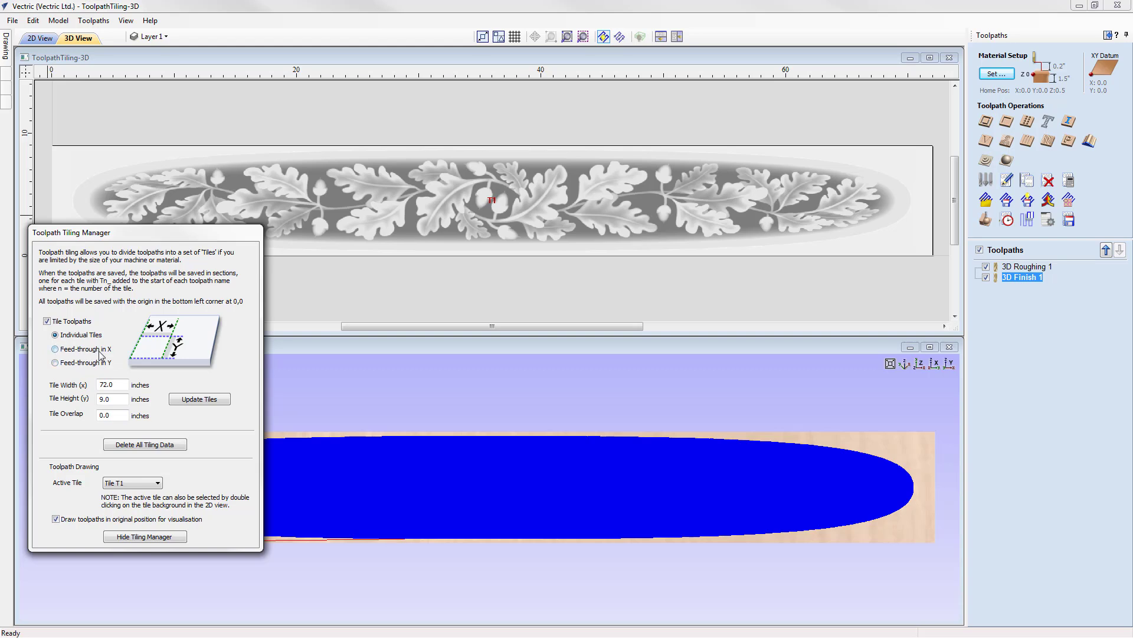
left_click(55, 349)
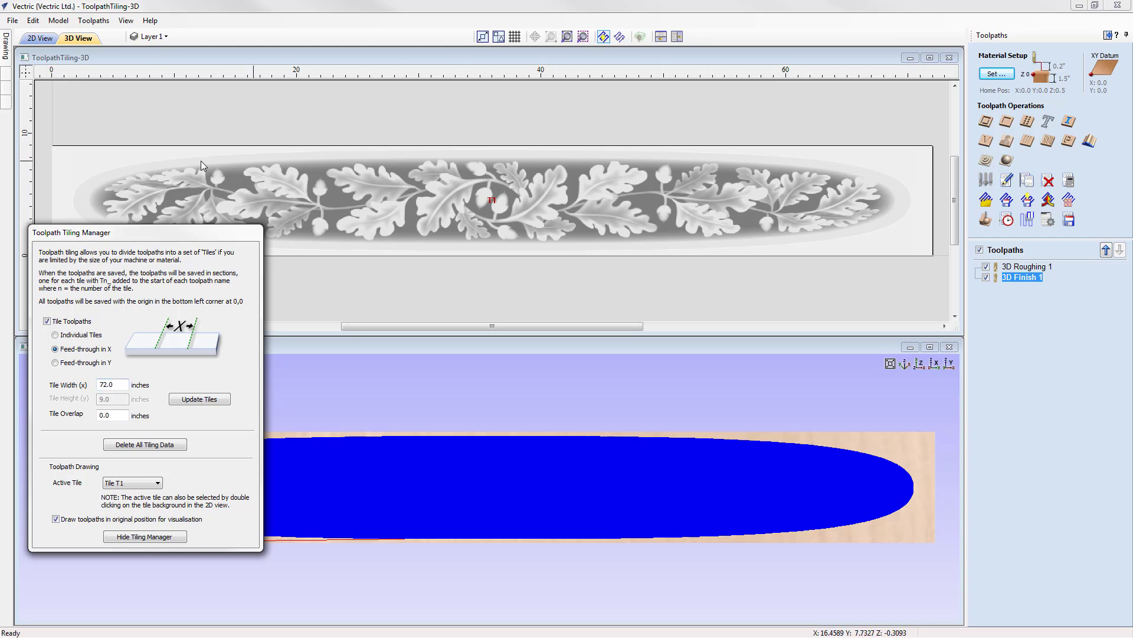
double_click(118, 384)
left_click(201, 401)
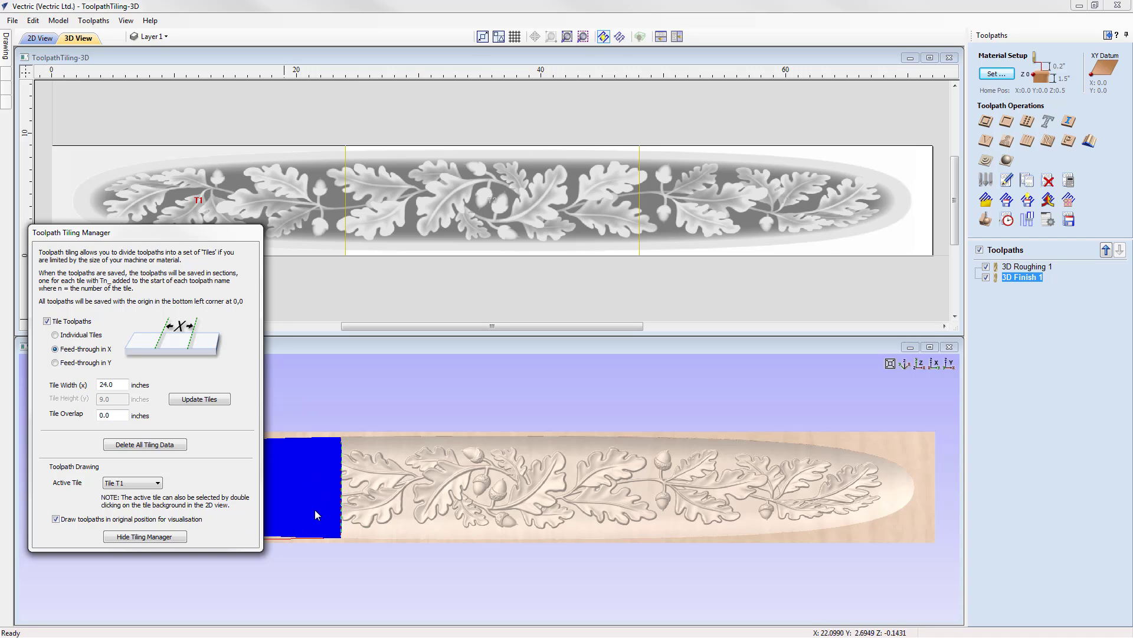
Step: Choose tile T2 and tile T3 in turn as the active tile in the tiling manager to view their toolpath sections
left_click(145, 487)
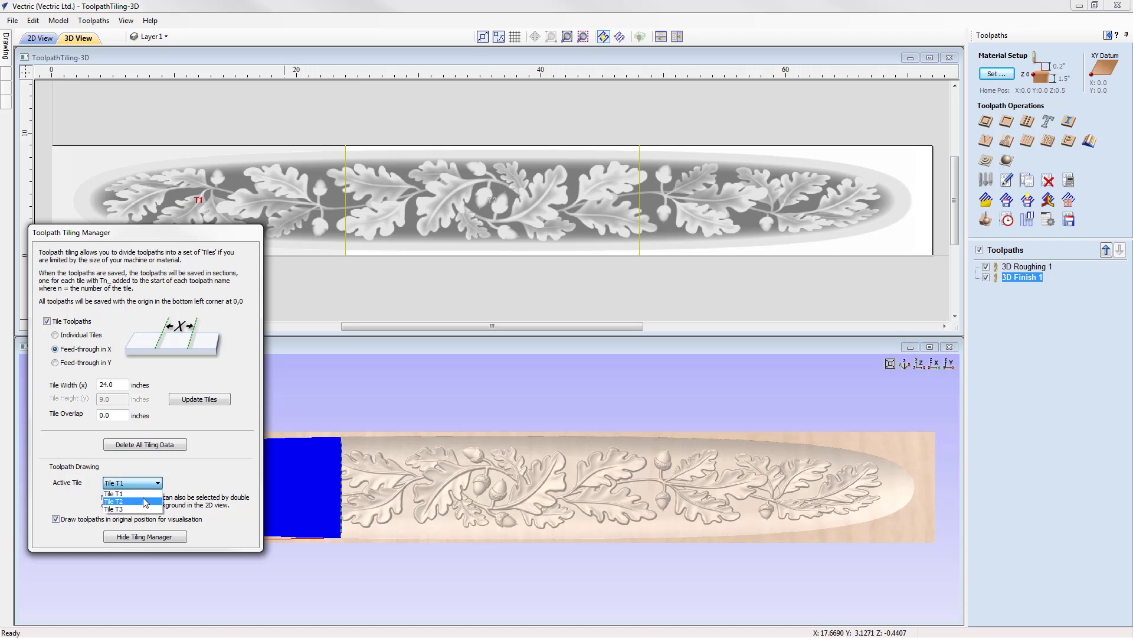
left_click(145, 501)
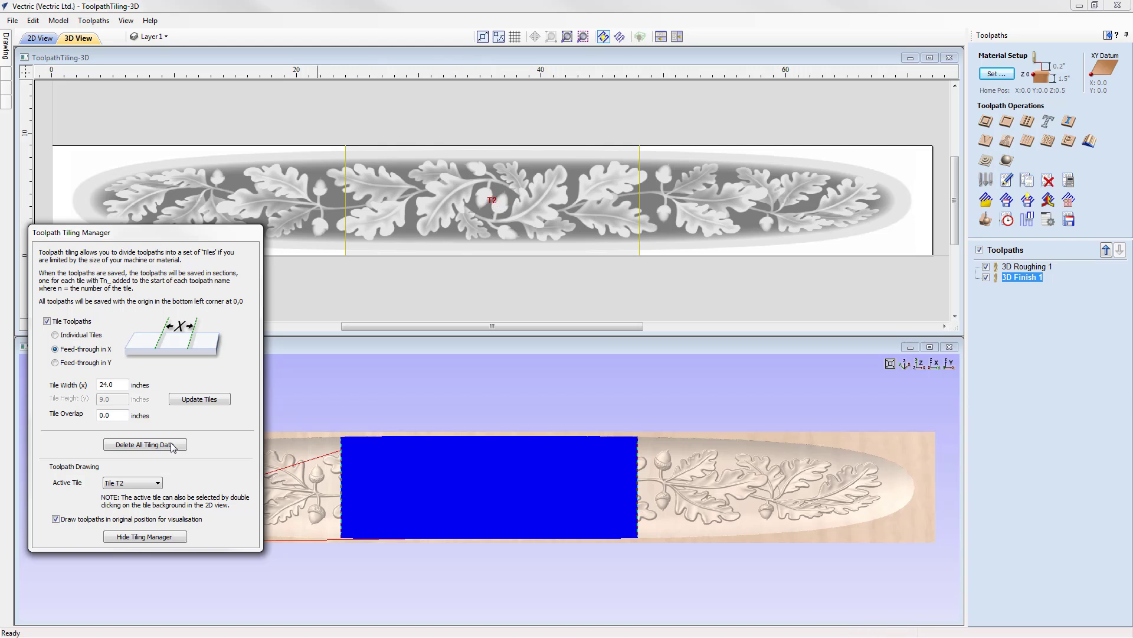
left_click(143, 484)
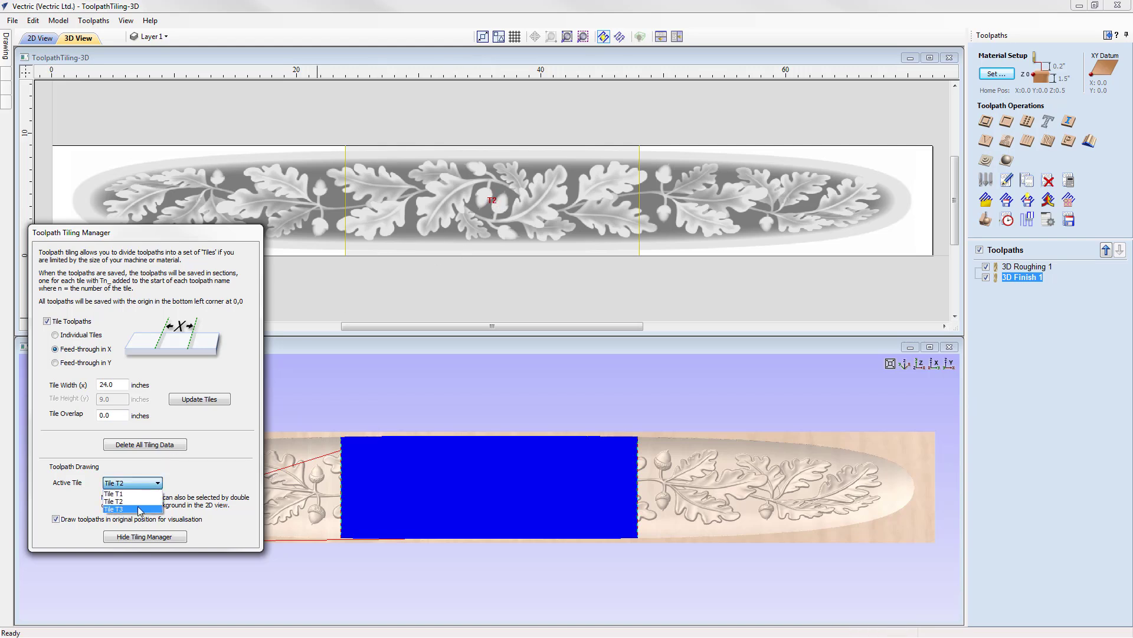
left_click(140, 508)
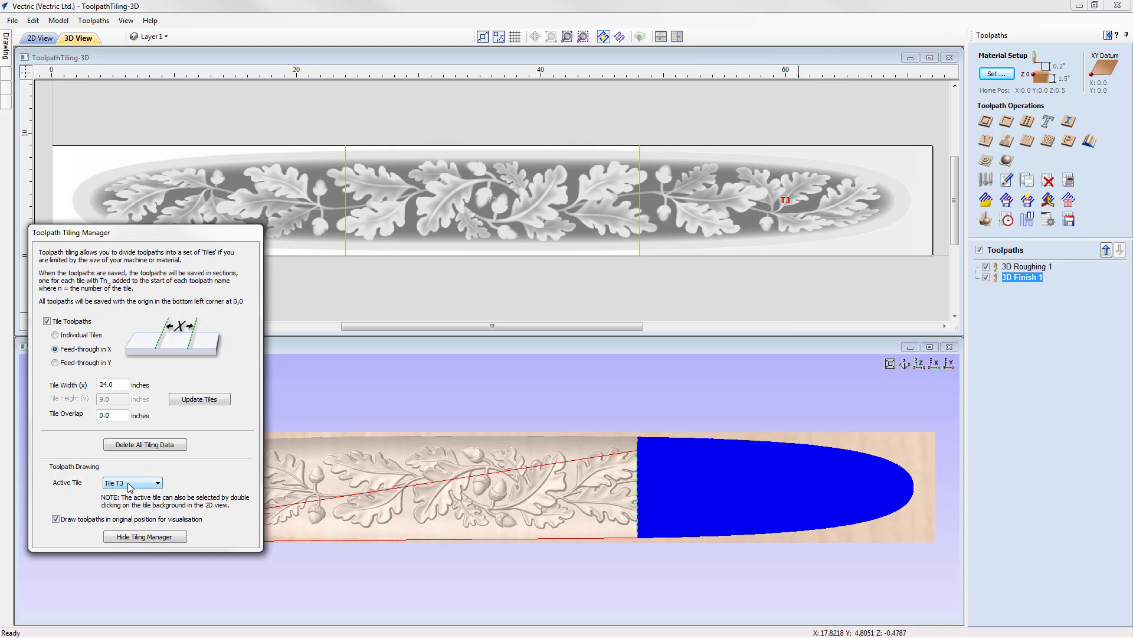
Step: Activate tiles T2, T1, T2 and T3 directly in the 2D view to check how the active tile changes
double_click(579, 149)
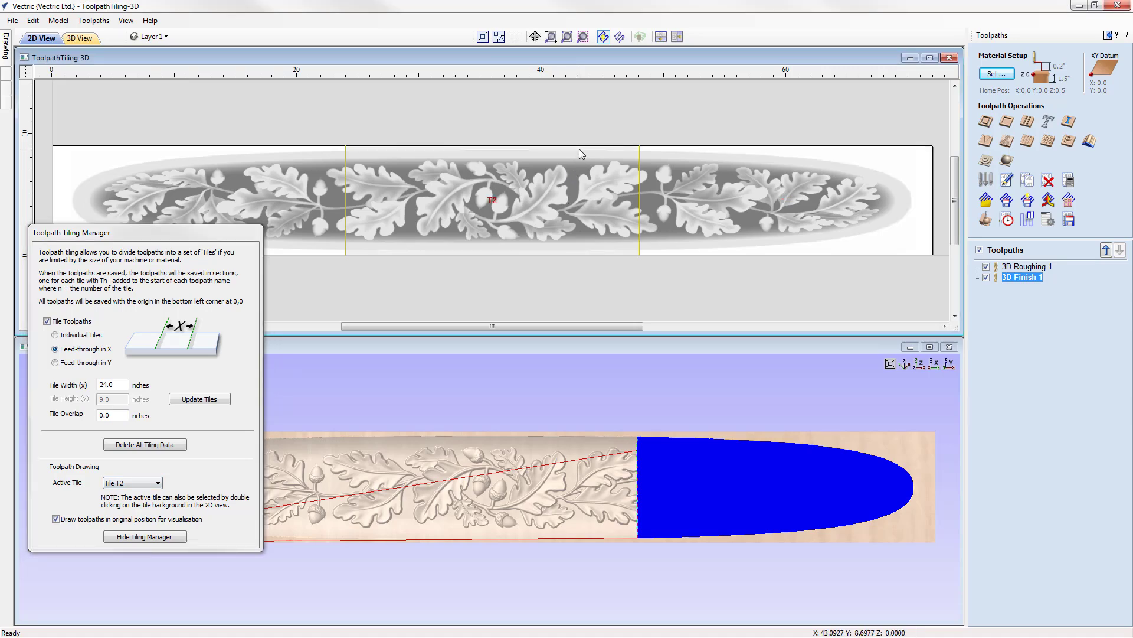
double_click(77, 164)
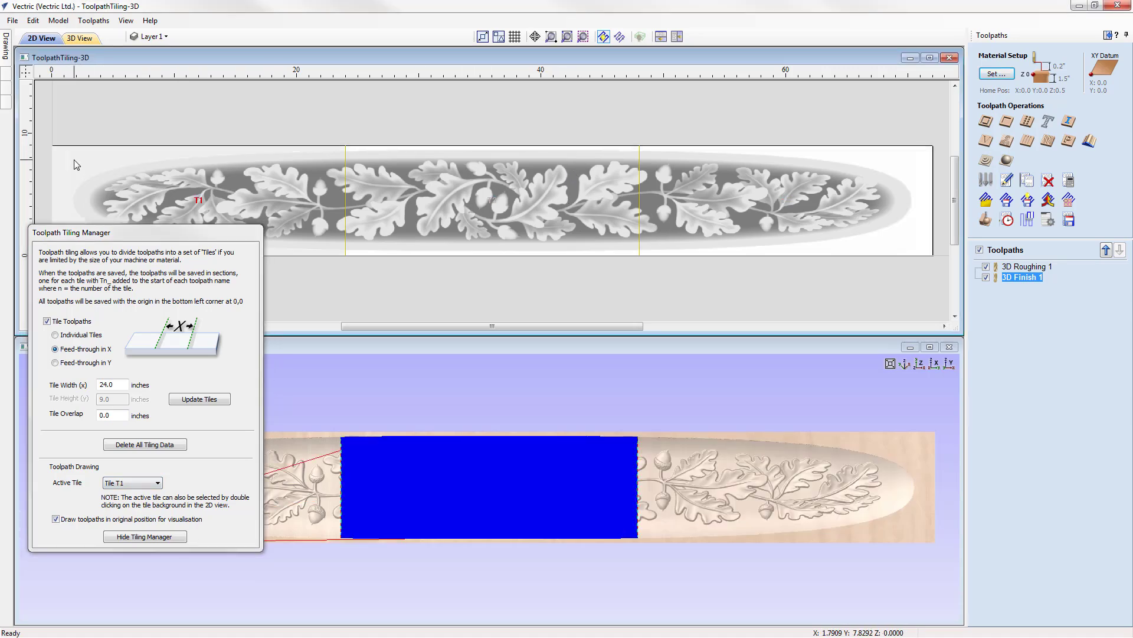
double_click(584, 192)
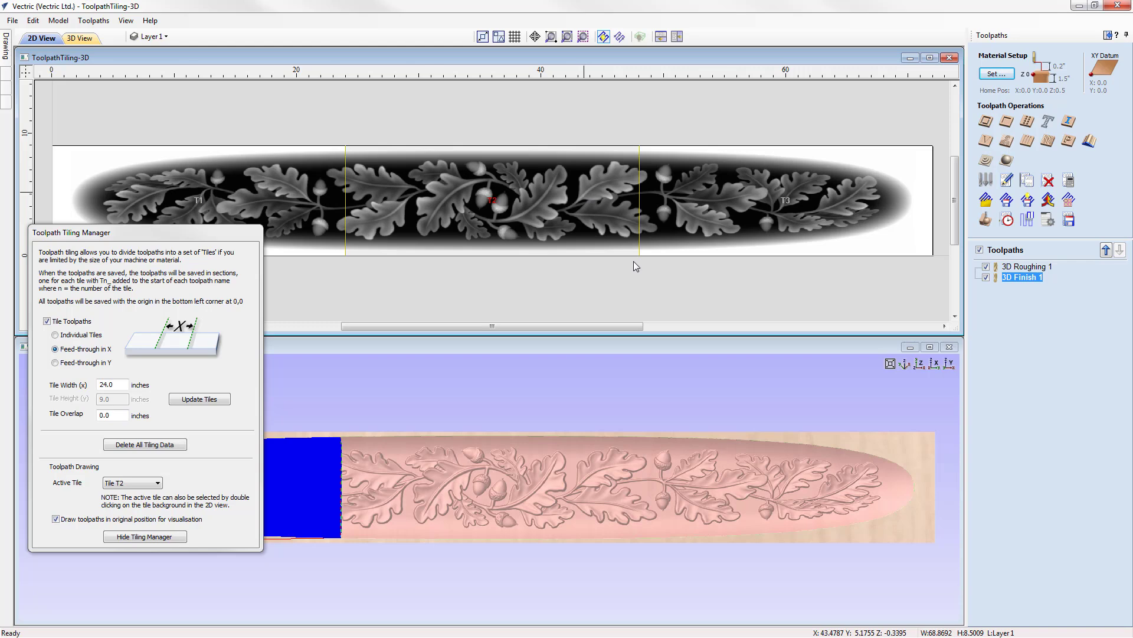
double_click(794, 251)
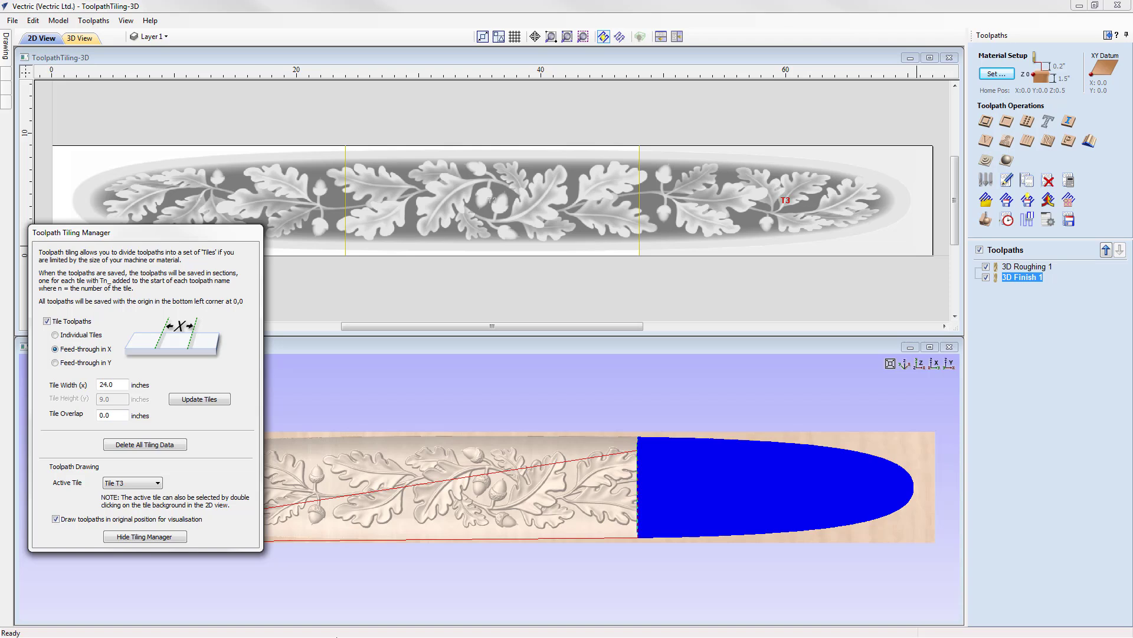
Step: Move the tiling manager clear of the 3D view and reset the toolpath preview to the uncut block
left_click_drag(152, 232, 142, 40)
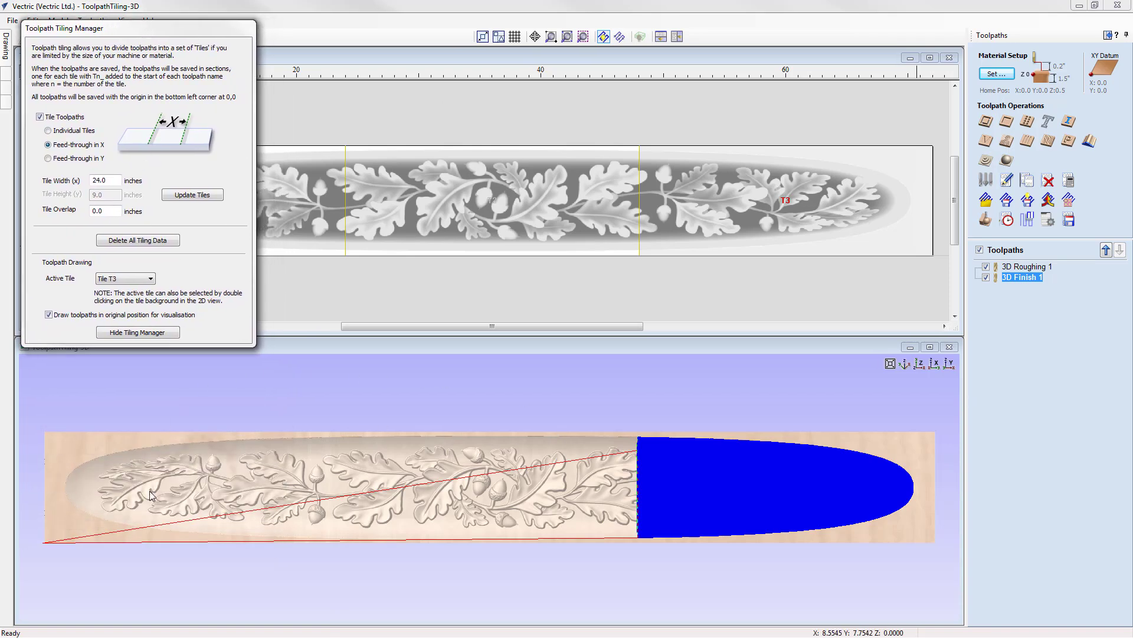
left_click(984, 220)
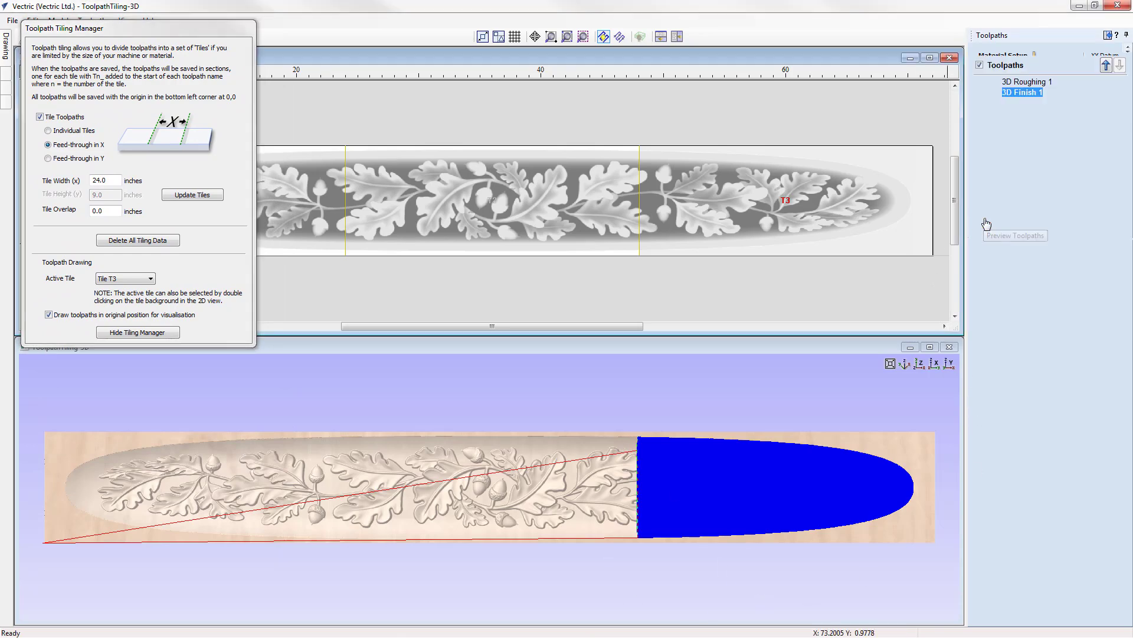
left_click(1032, 276)
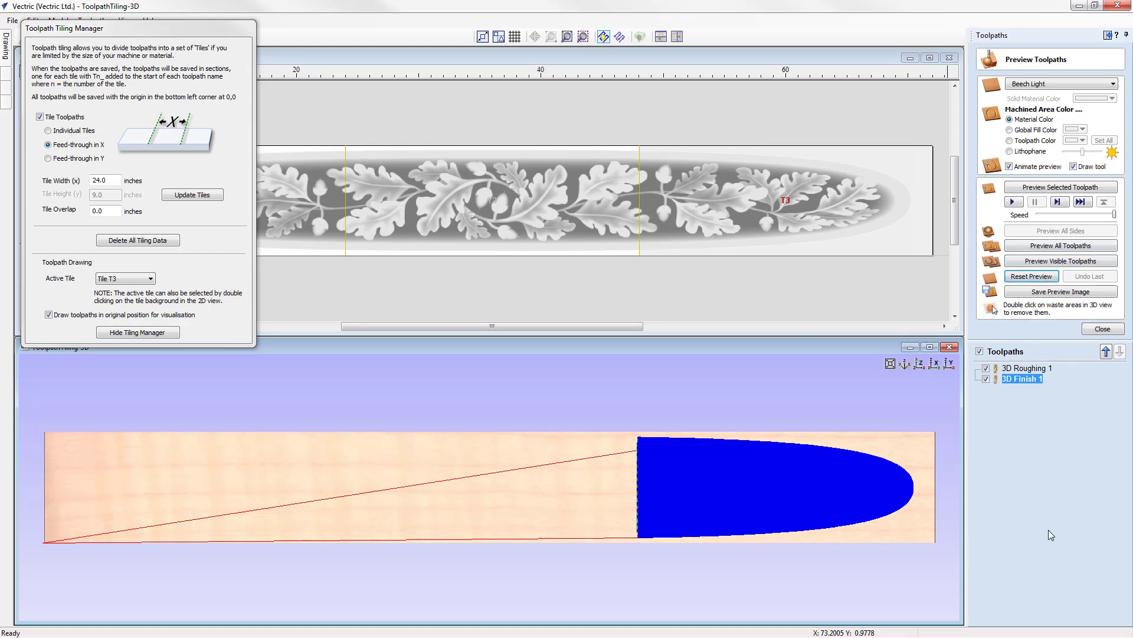
Step: Make tile T1 active and preview all its toolpaths with the whole board shown in isometric view
left_click(126, 280)
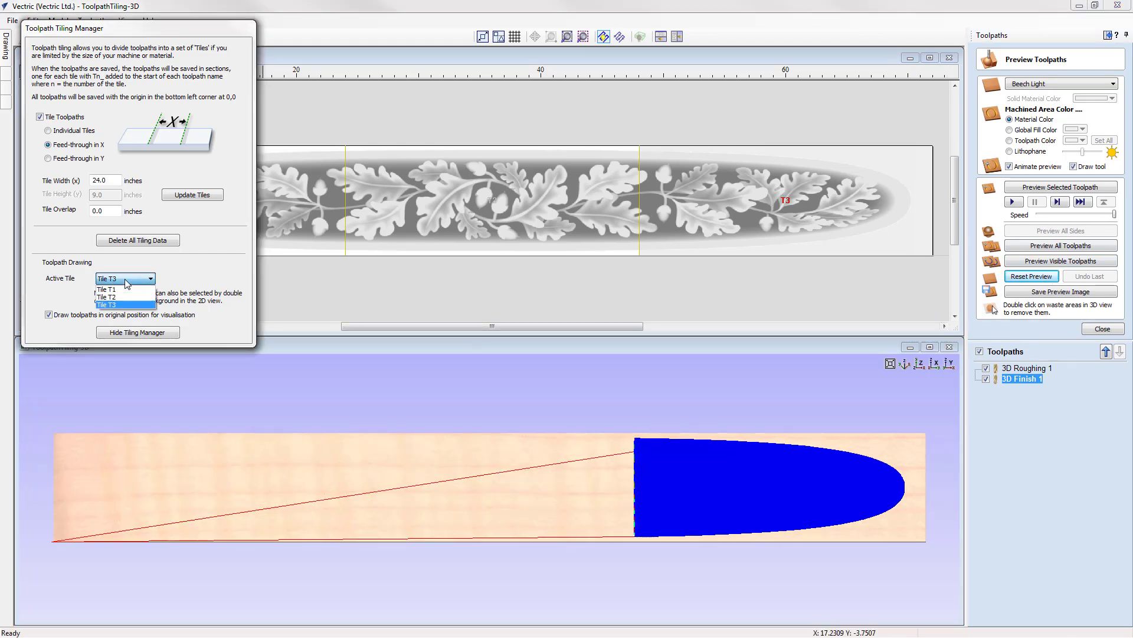
left_click(125, 289)
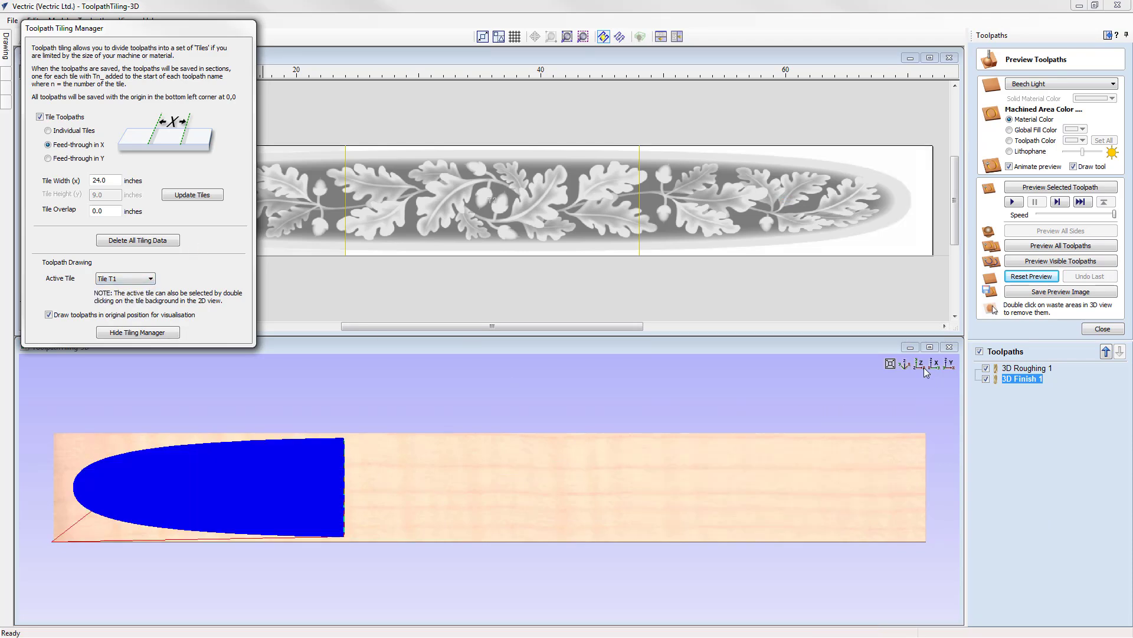
left_click(905, 364)
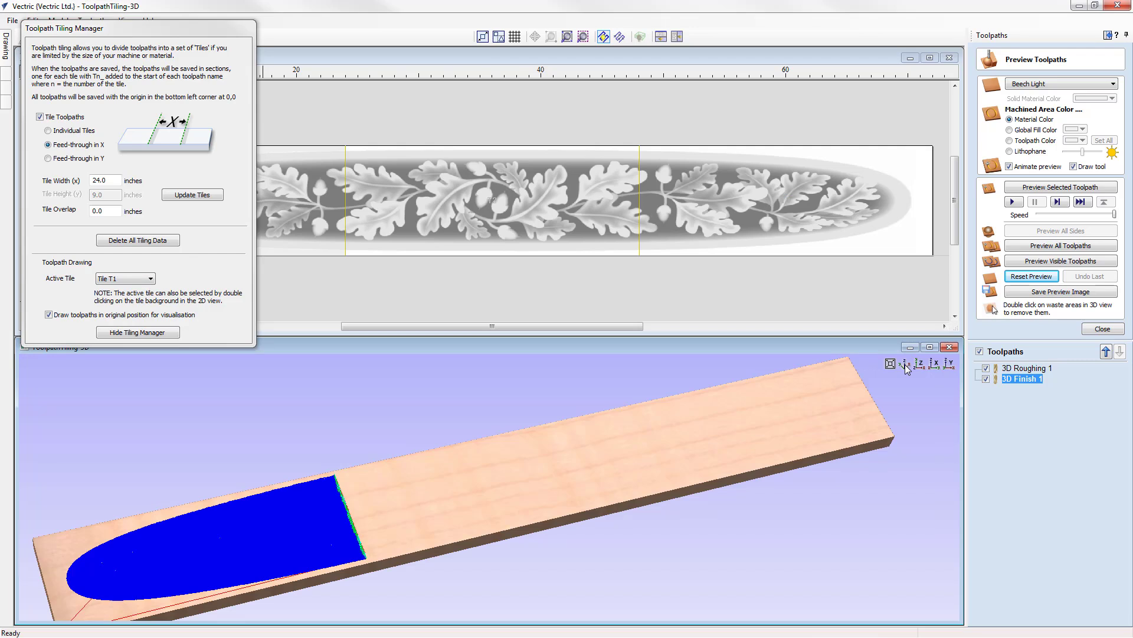
scroll(549, 452, "down", 3)
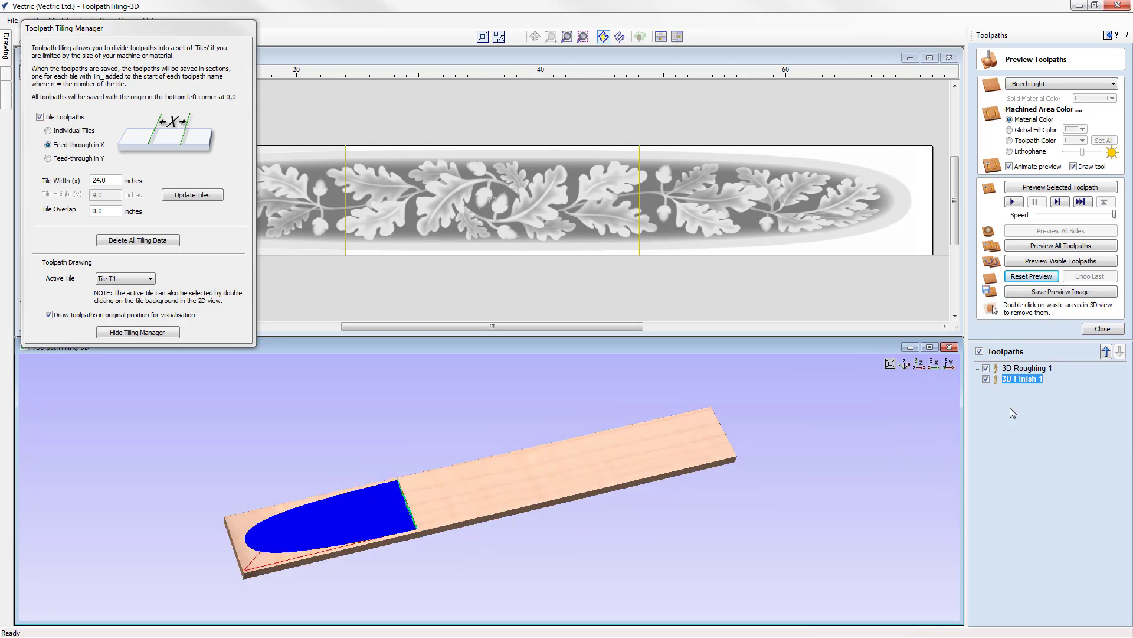
left_click(1060, 247)
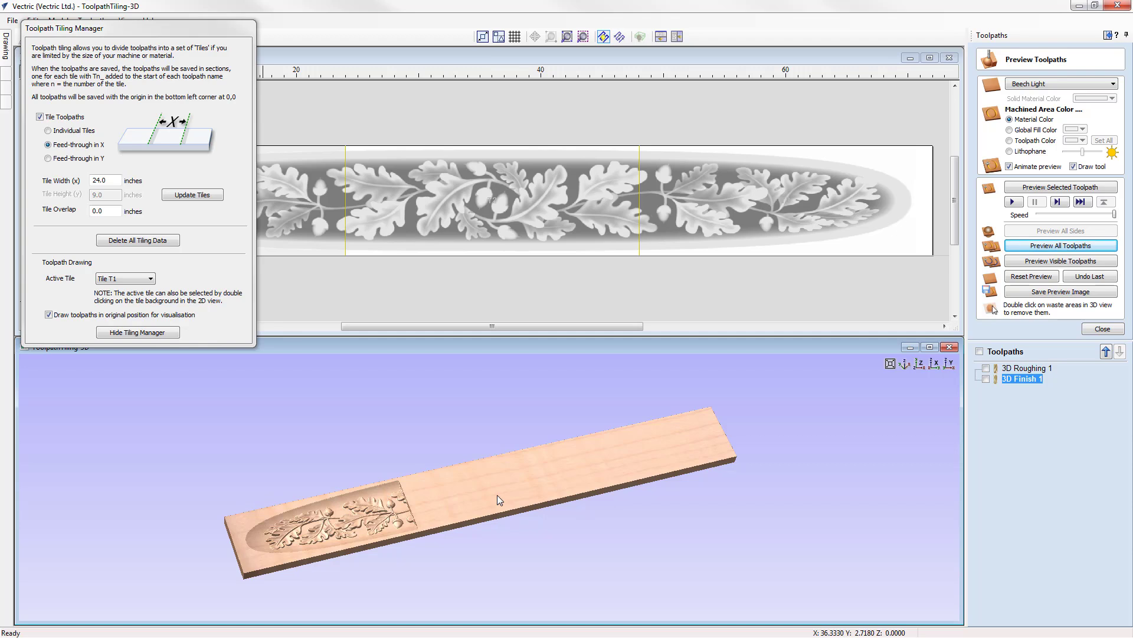
Step: Make tile T2 the active tile and preview all its toolpaths on the same board
middle_click_drag(504, 490, 403, 514)
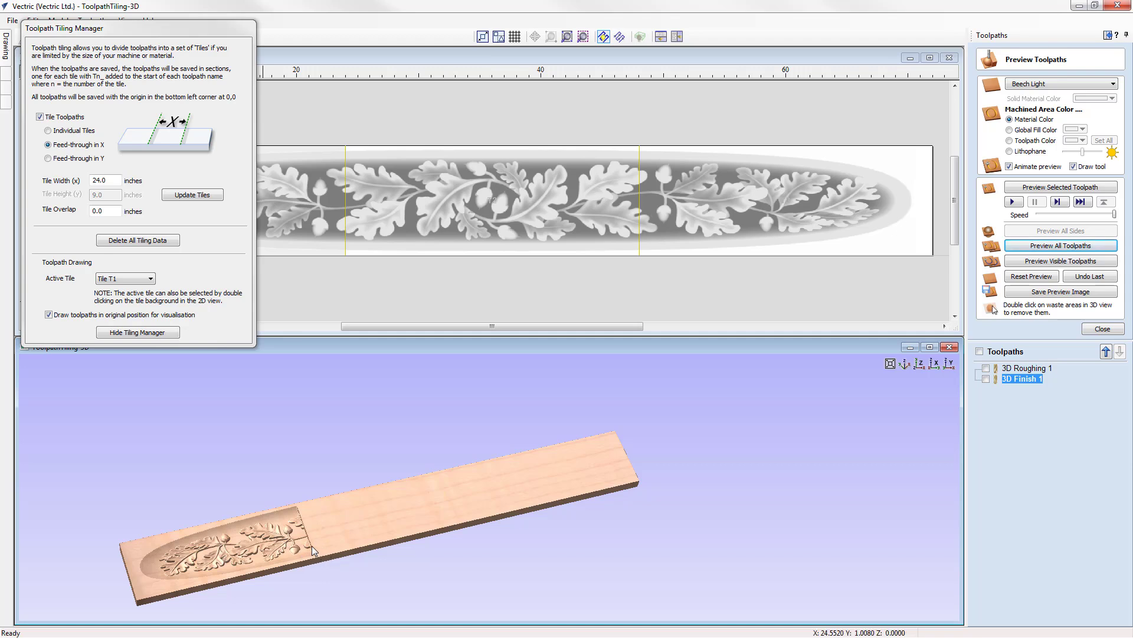
left_click(137, 280)
left_click(132, 301)
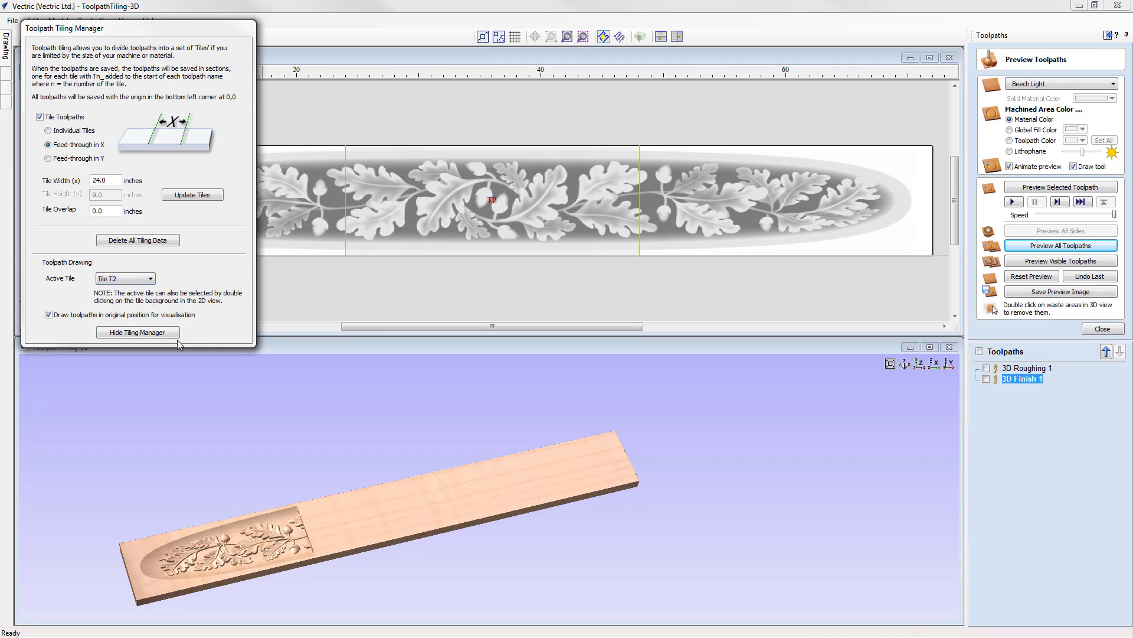
left_click(1060, 246)
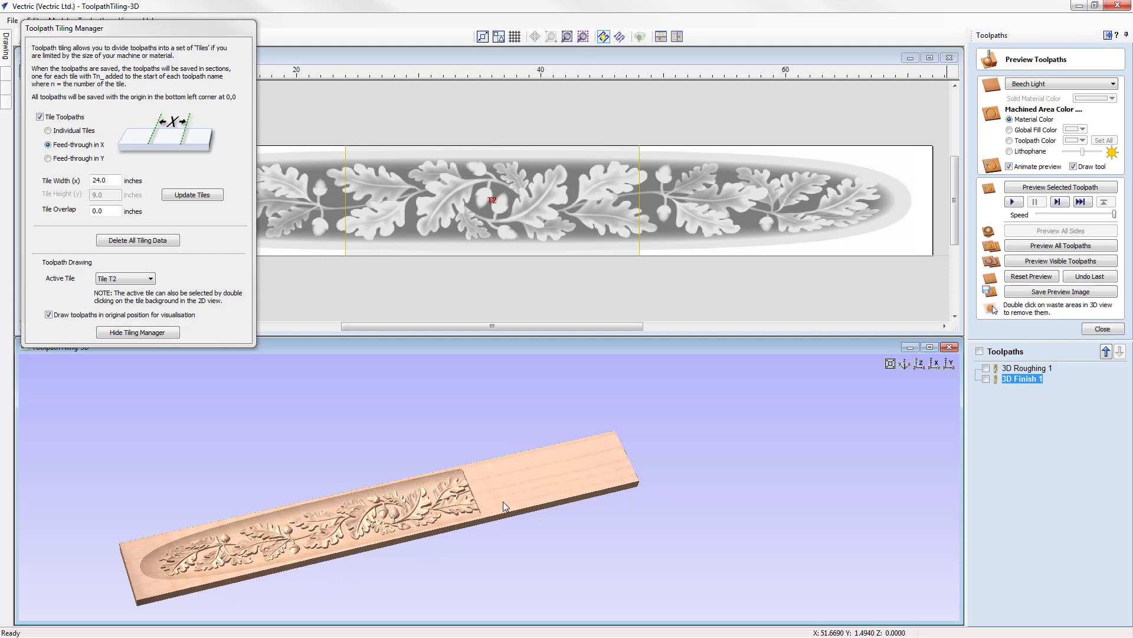
Step: Make tile T3 active, preview all its toolpaths, and return the 3D view to the isometric view of the whole board
middle_click_drag(503, 498, 353, 530)
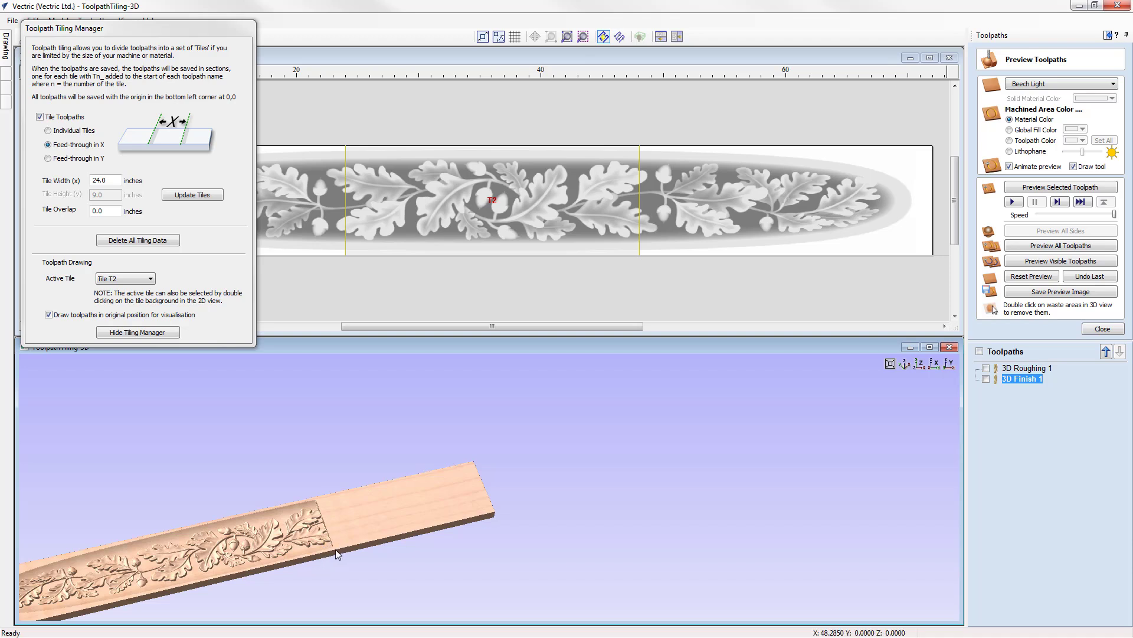
left_click(136, 279)
left_click(109, 303)
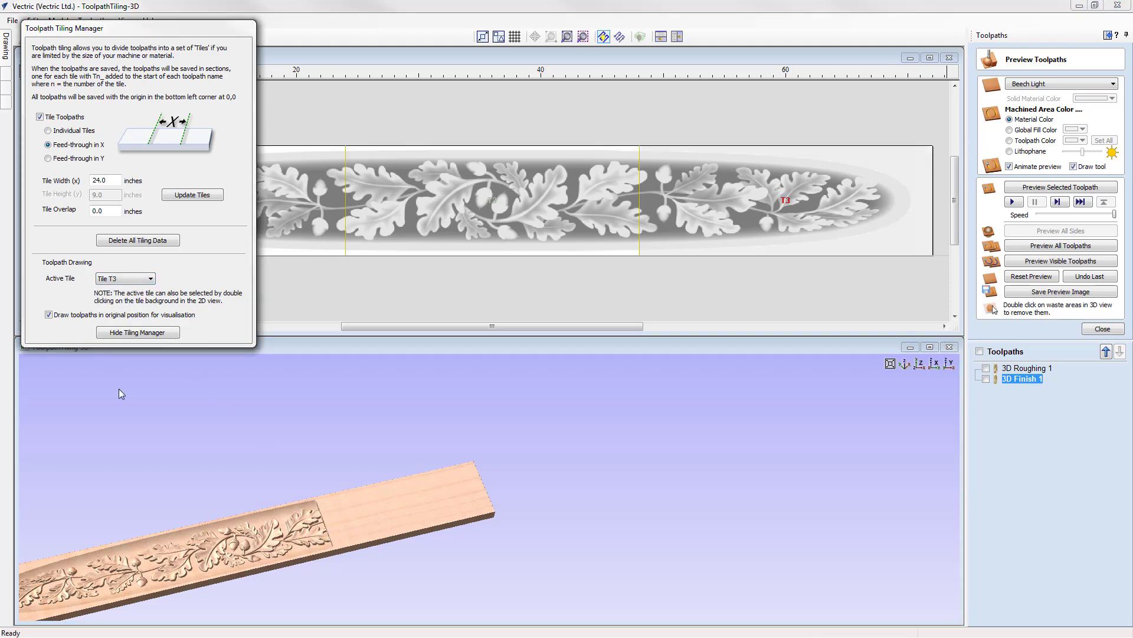
left_click(1074, 247)
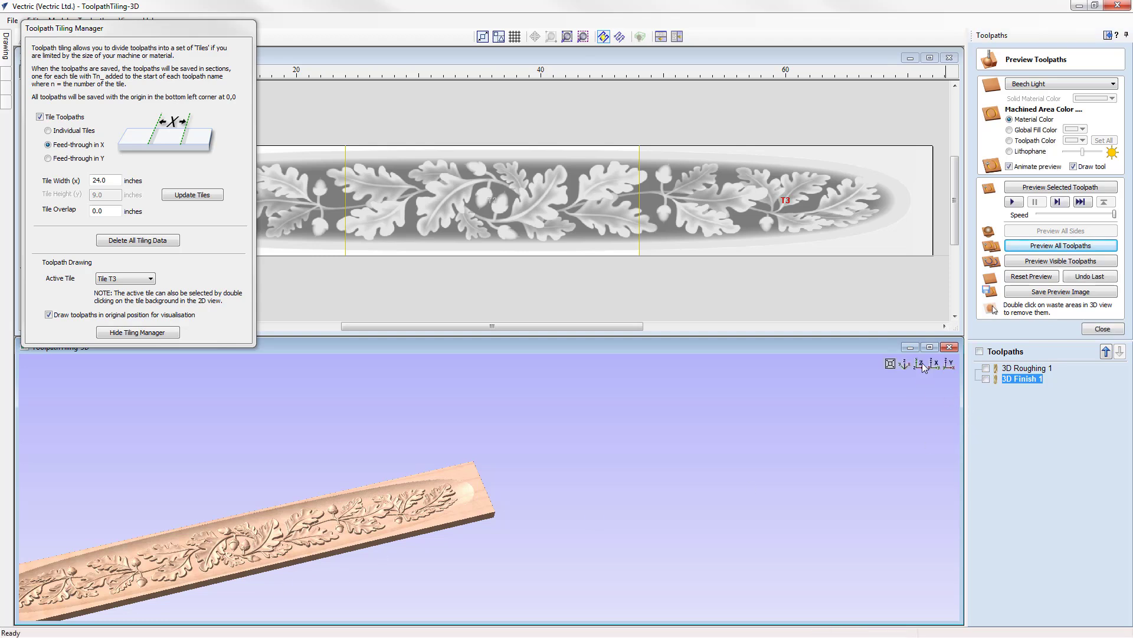
left_click(907, 364)
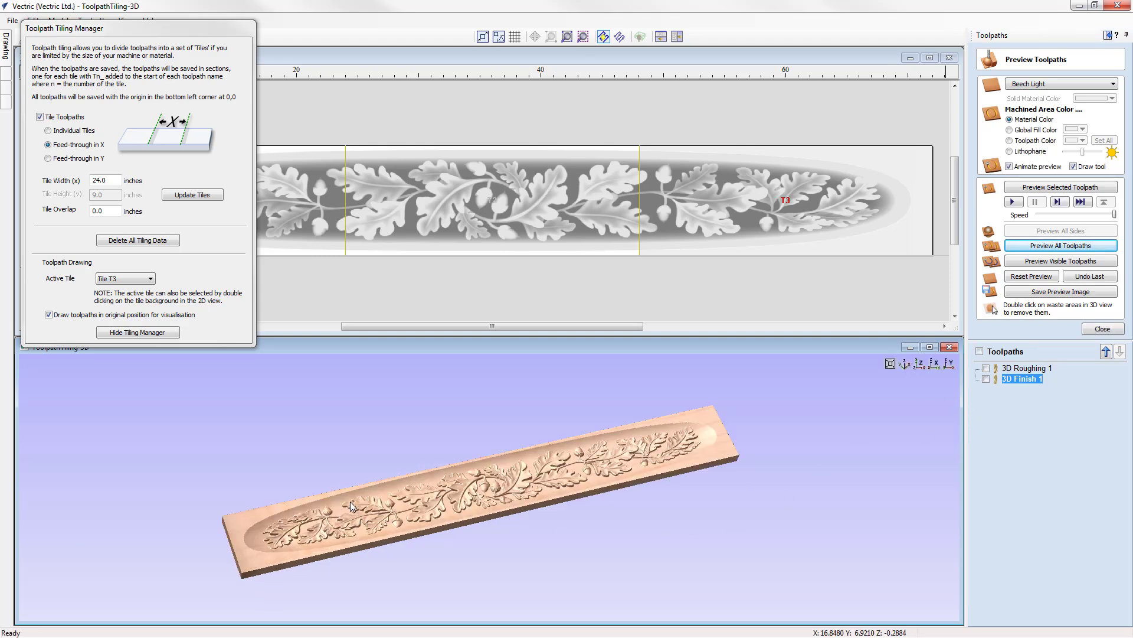
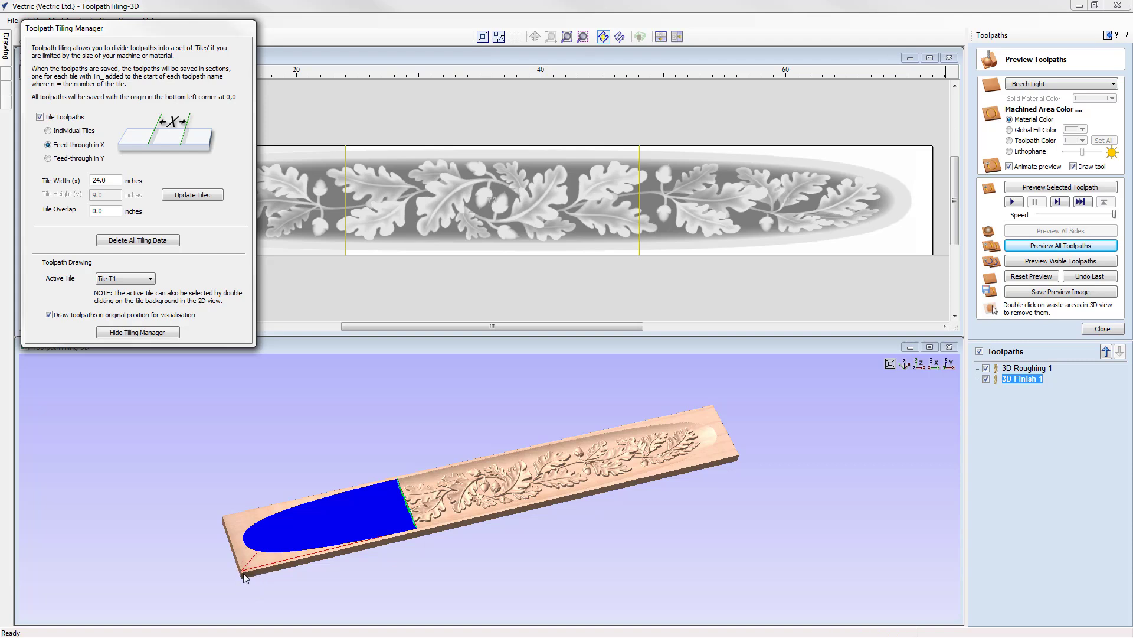
Step: Make tile T2 active and turn off drawing toolpaths in their original position
left_click(149, 279)
left_click(138, 295)
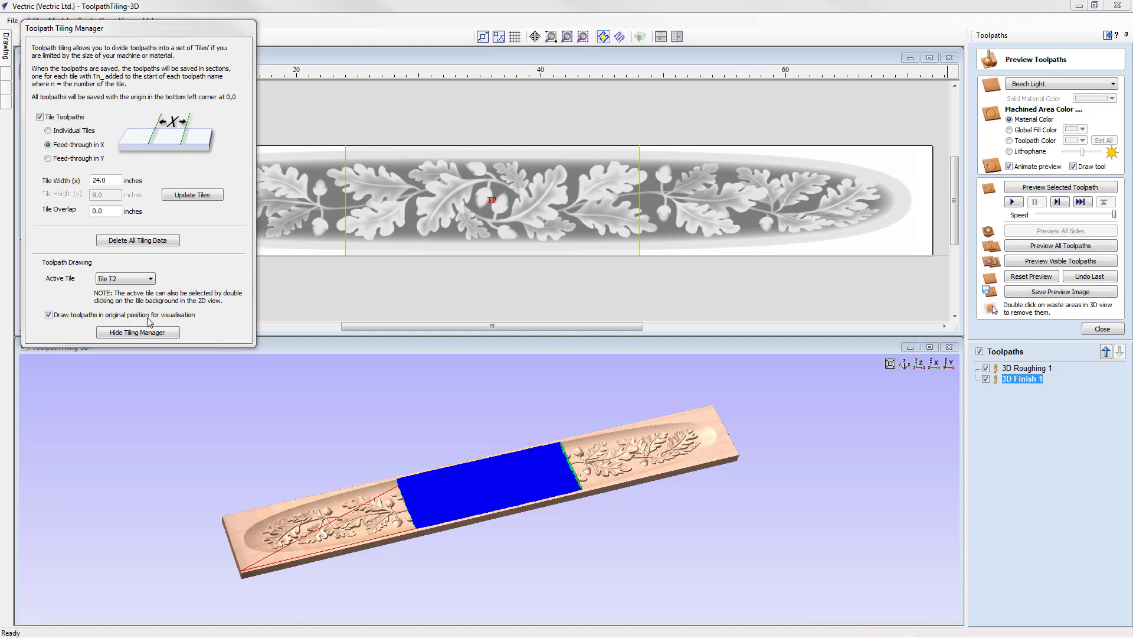
left_click(50, 316)
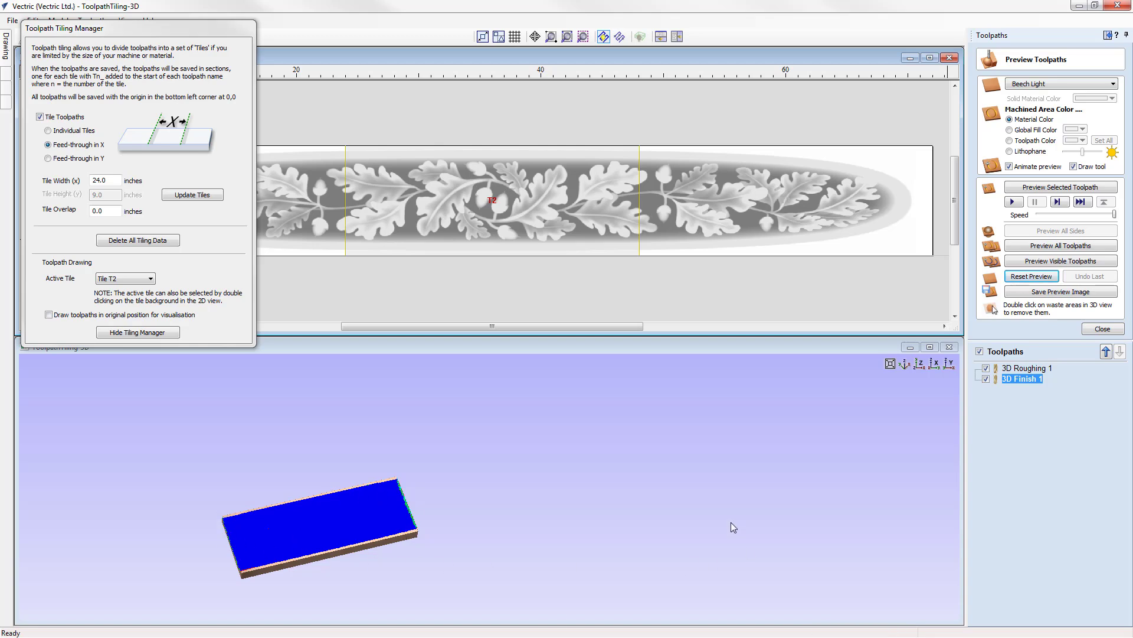
Step: Make tile T1 active, reset the preview, hide 3D Roughing 1 and preview the visible finishing toolpath on the single-tile block
left_click(174, 397)
left_click(125, 278)
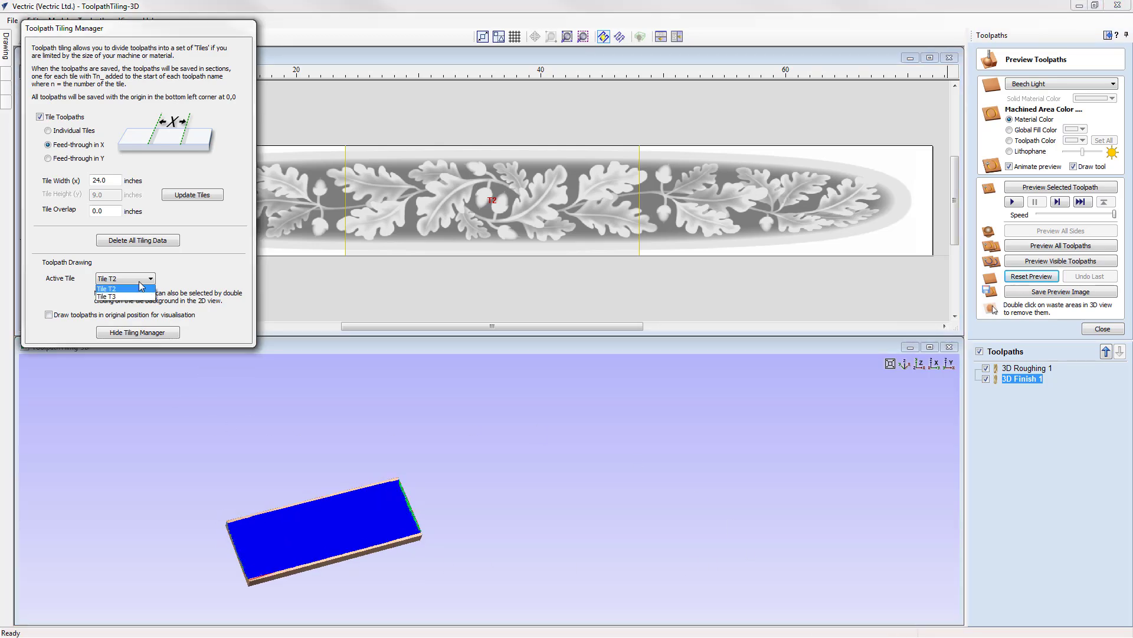
left_click(123, 289)
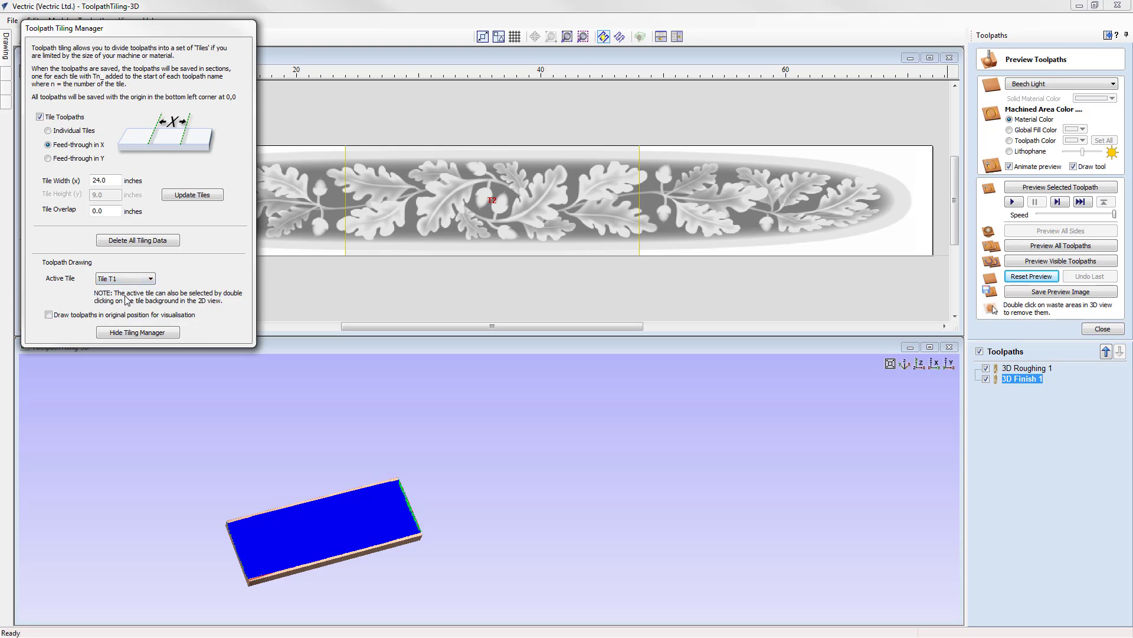
left_click(1039, 278)
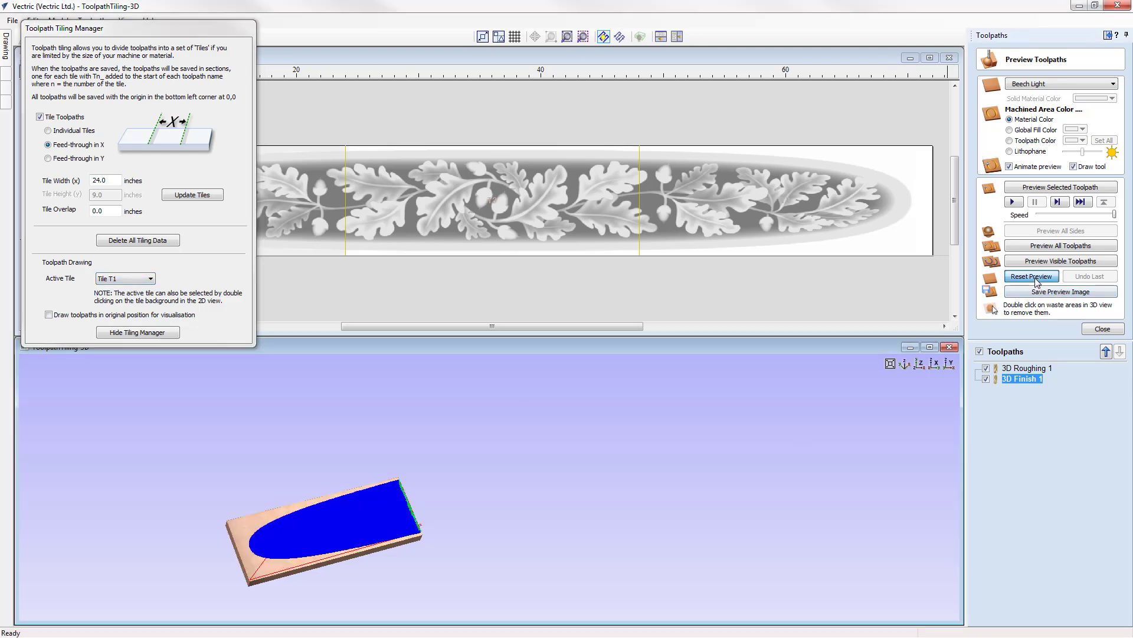
left_click(986, 367)
left_click(1067, 263)
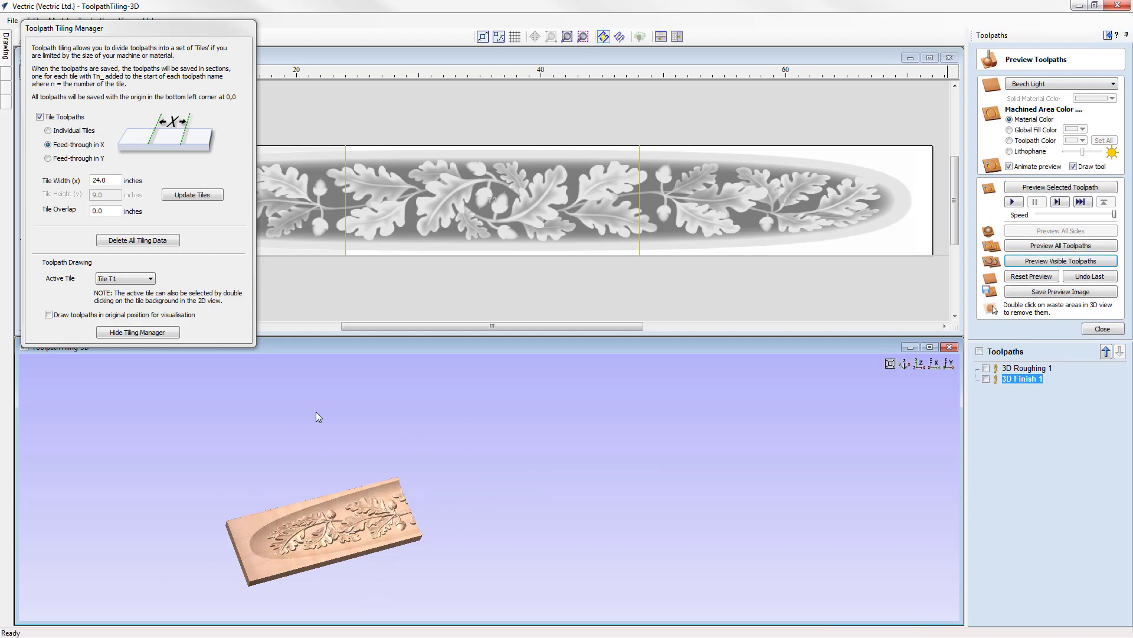
Step: Make tile T2 active, show 3D Finish 1 and preview the visible toolpath on its own block
left_click_drag(317, 412, 334, 426)
left_click(150, 278)
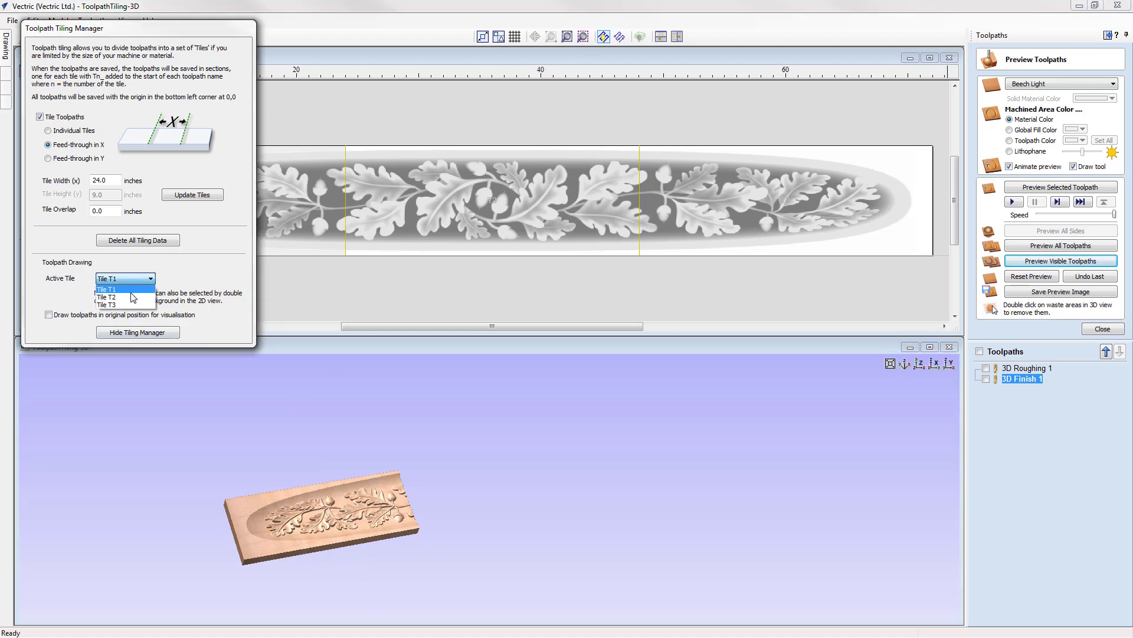
left_click(121, 297)
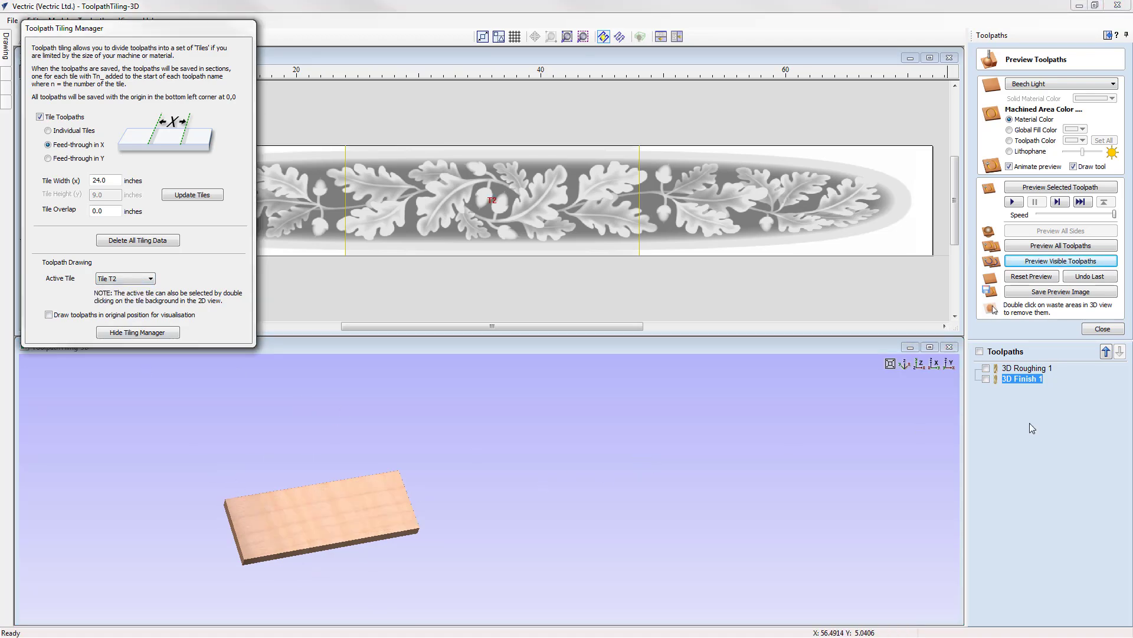
left_click(1073, 263)
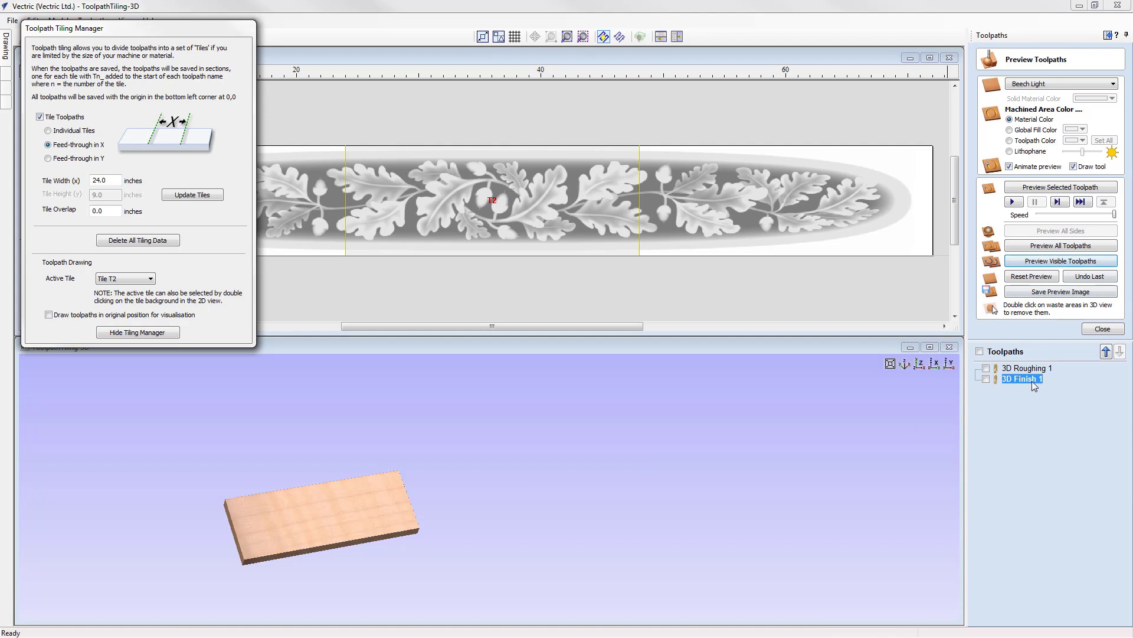
left_click(986, 379)
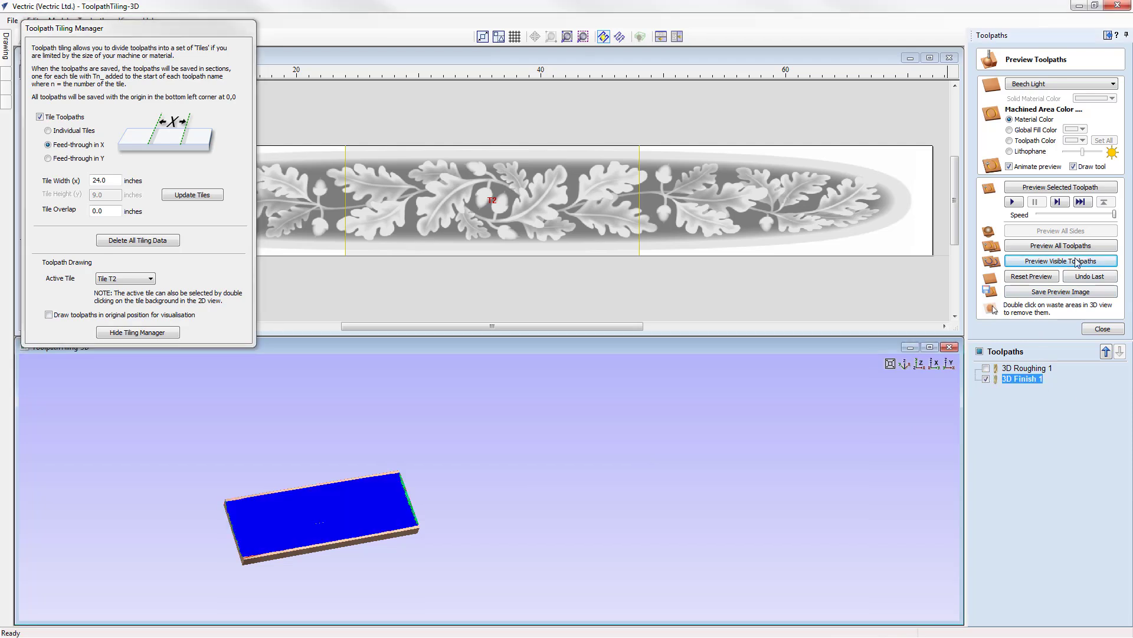
left_click(1060, 262)
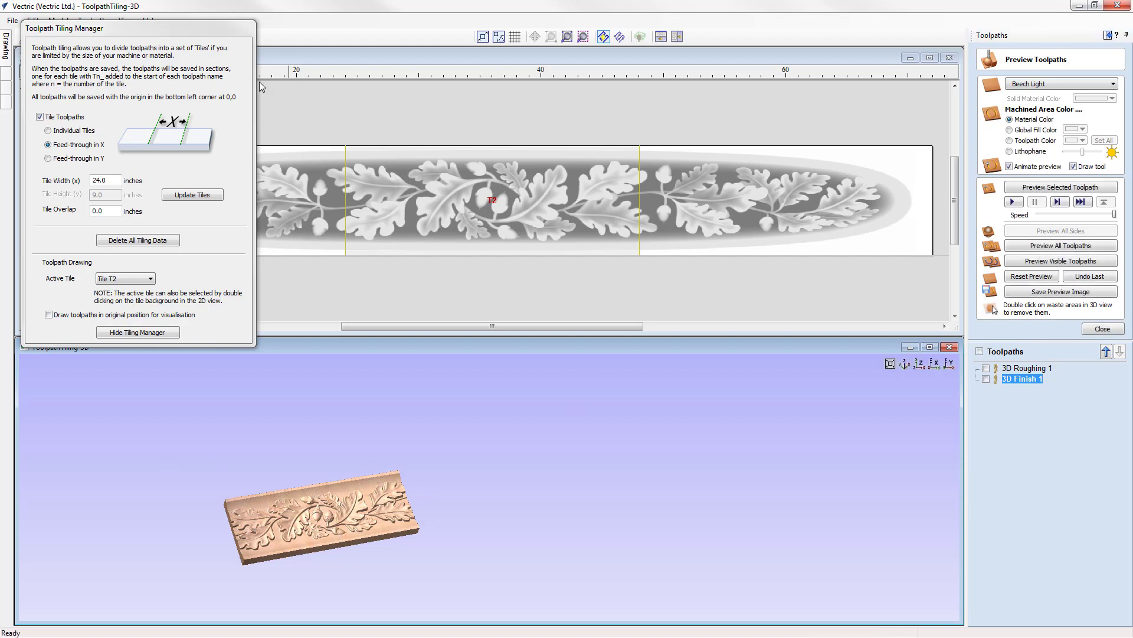
Step: Move the tiling manager out of the way and turn on drawing of the origin in the 3D view
left_click_drag(89, 27, 69, 65)
left_click(126, 20)
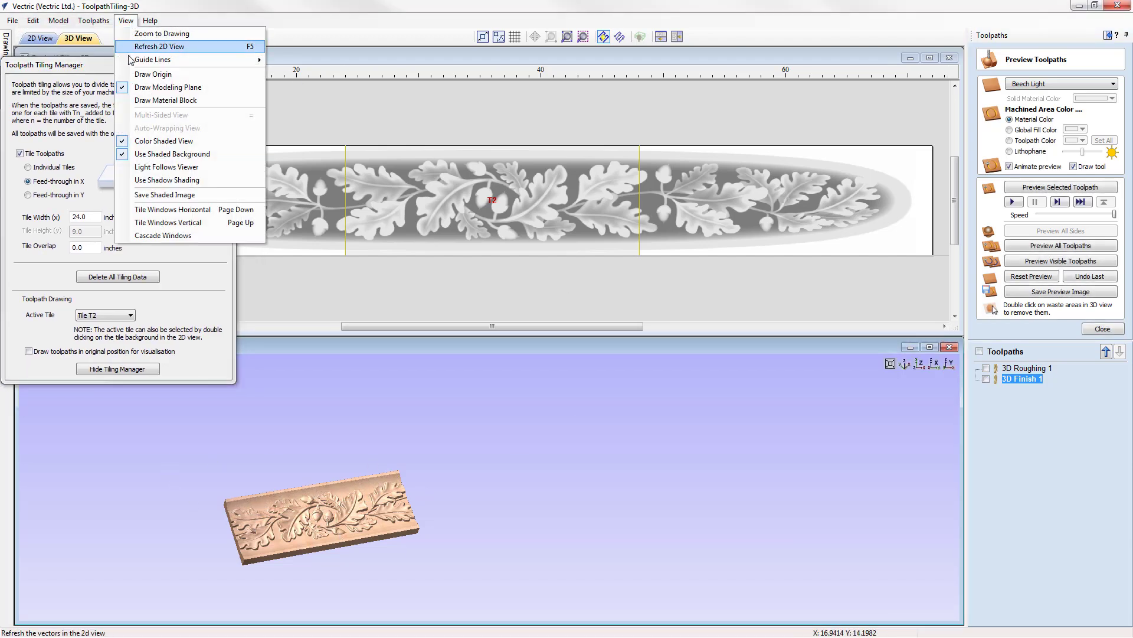
left_click(139, 74)
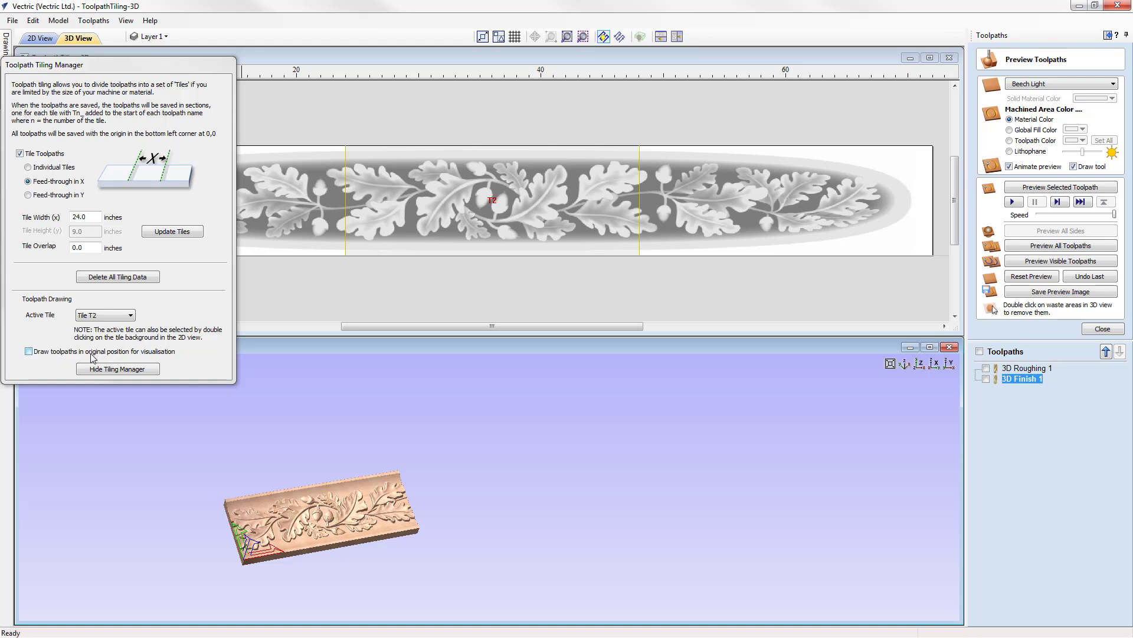
Step: Switch drawing toolpaths in original position on and off twice to compare the full board and single-tile block against the origin
left_click(32, 355)
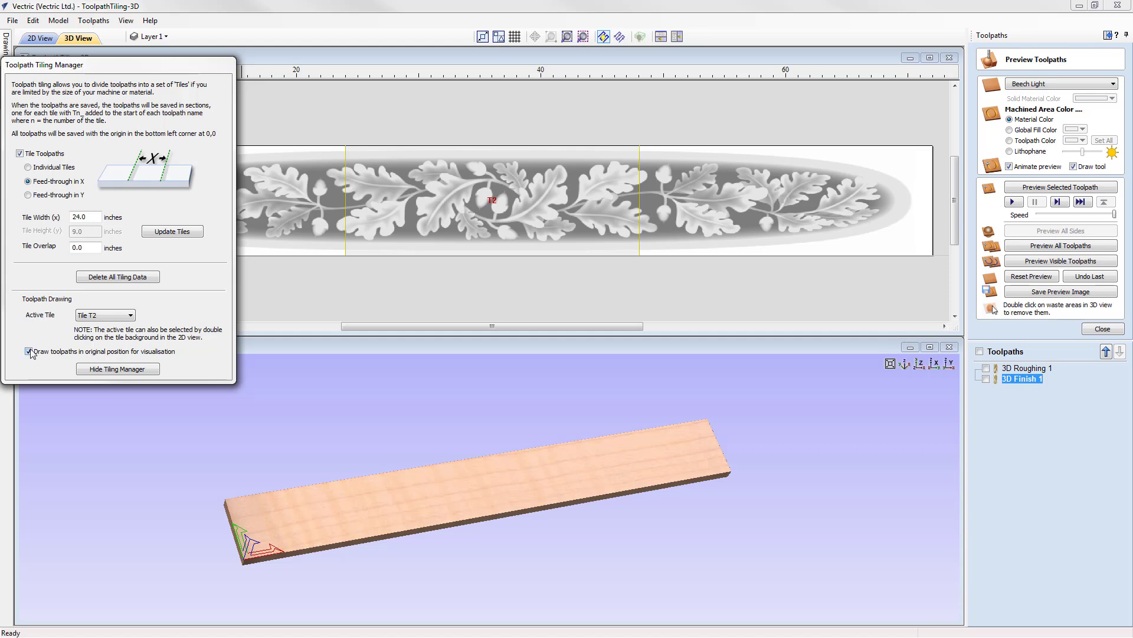
left_click(29, 351)
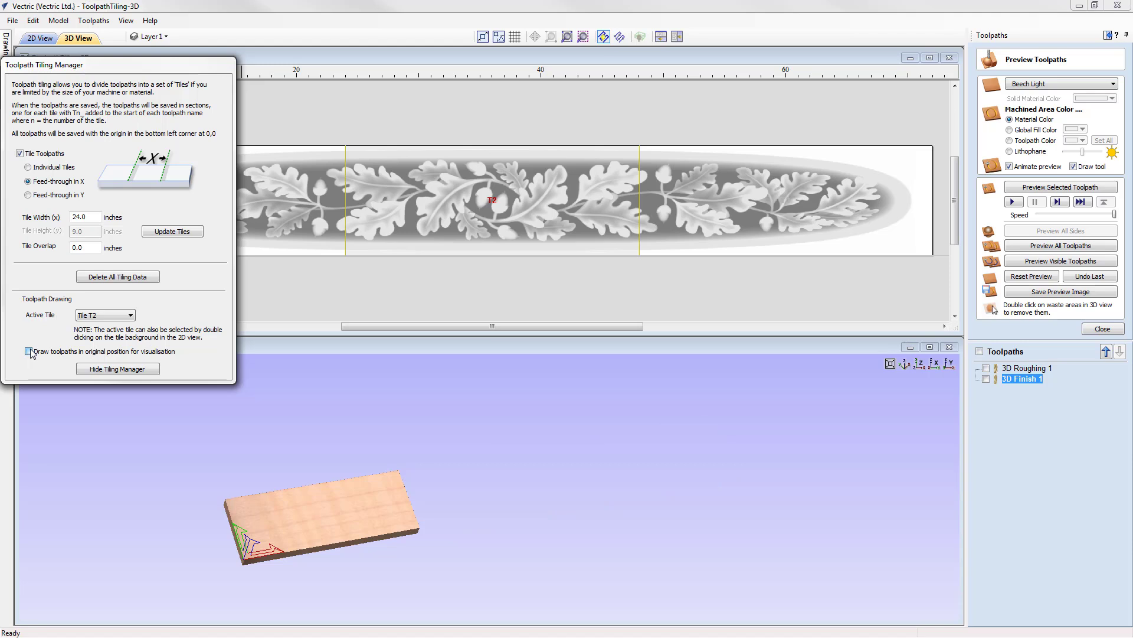
left_click(29, 351)
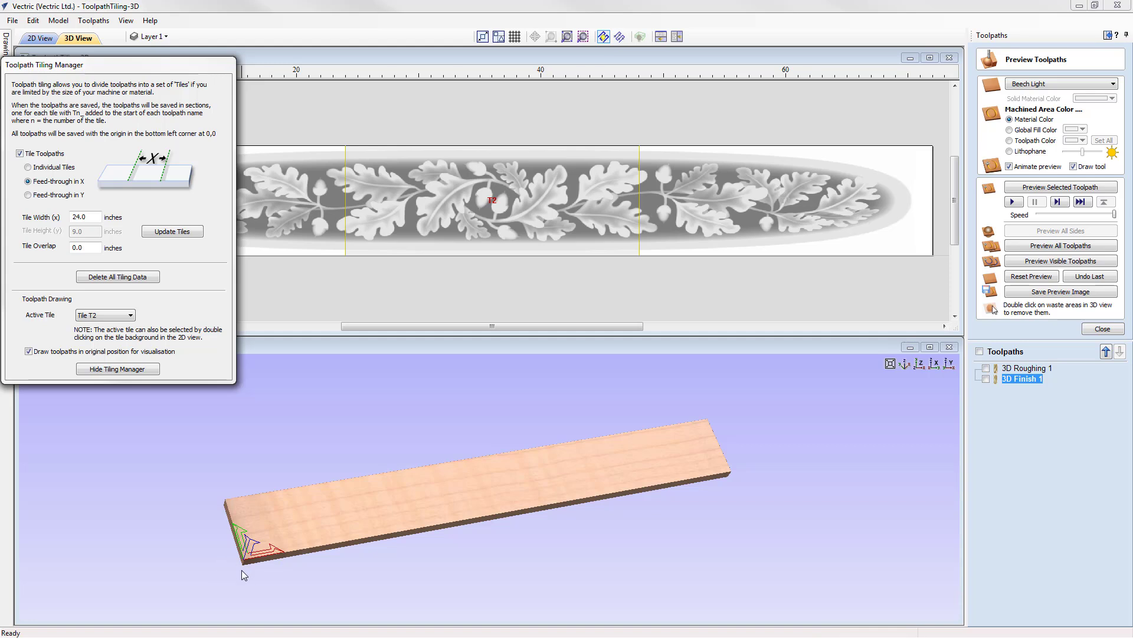
left_click(29, 351)
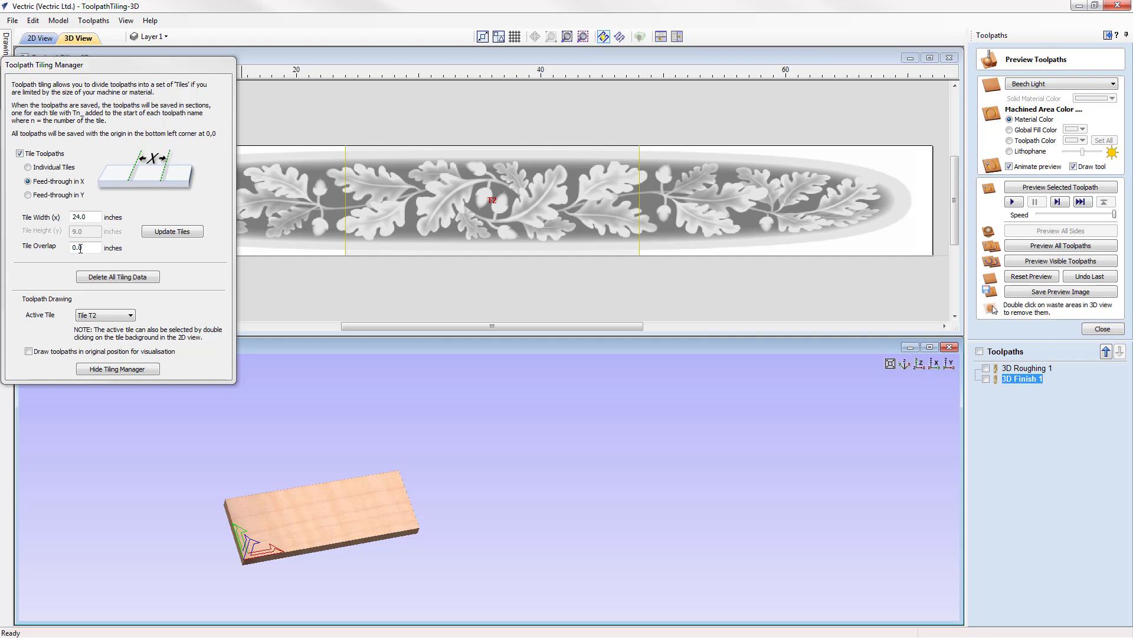
Step: Set the tile overlap to 0.5 inches, update the tiles and show the 3D Finish 1 toolpath
left_click_drag(80, 248, 93, 241)
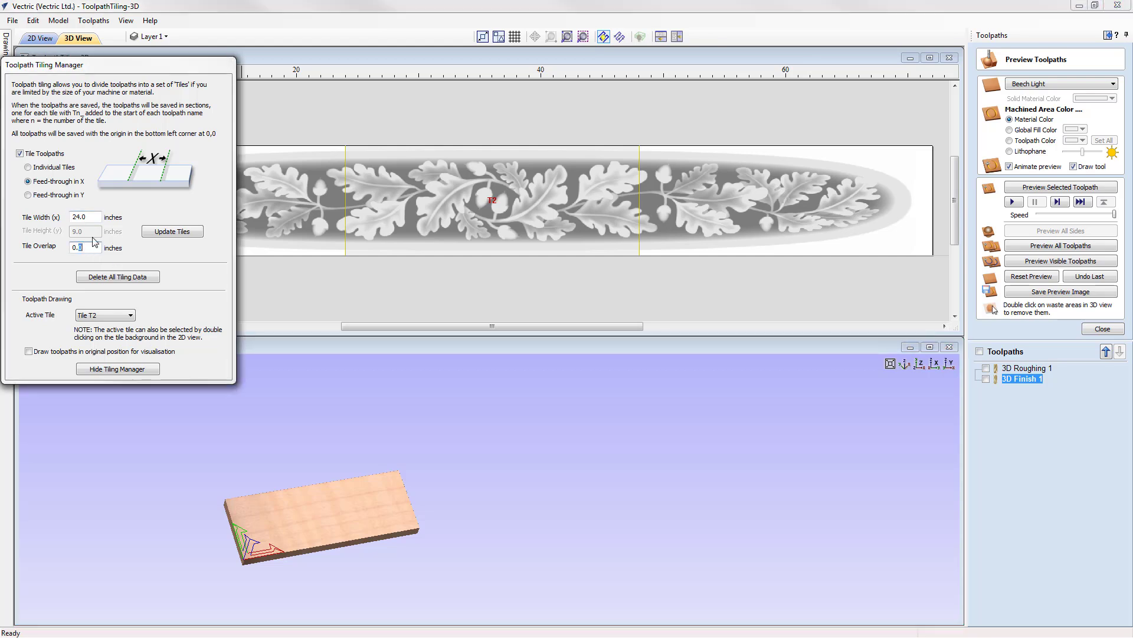
type("5")
left_click(172, 232)
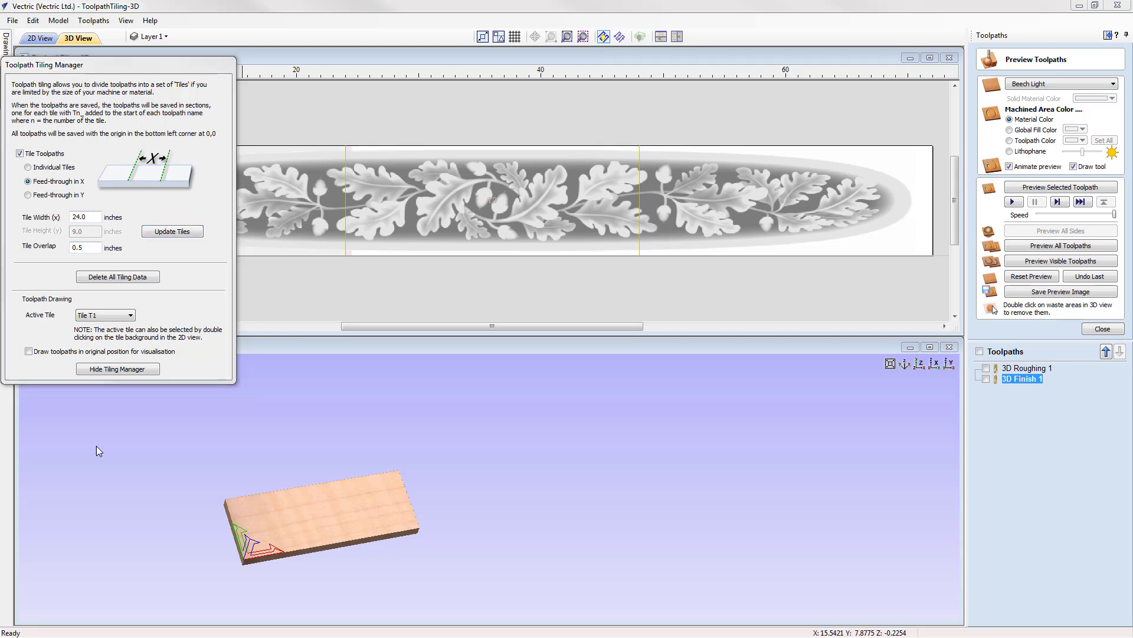
left_click(985, 379)
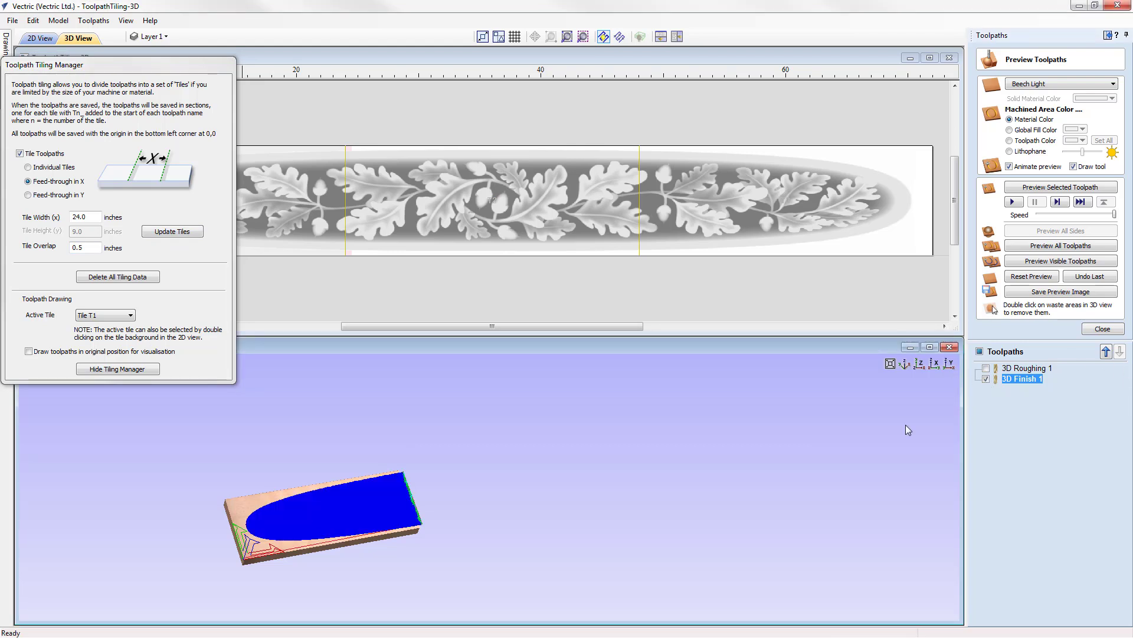
Step: Examine the overlap at the end of tile T1 in the 3D view and at the first tile boundary in the 2D view
scroll(395, 562, "up", 3)
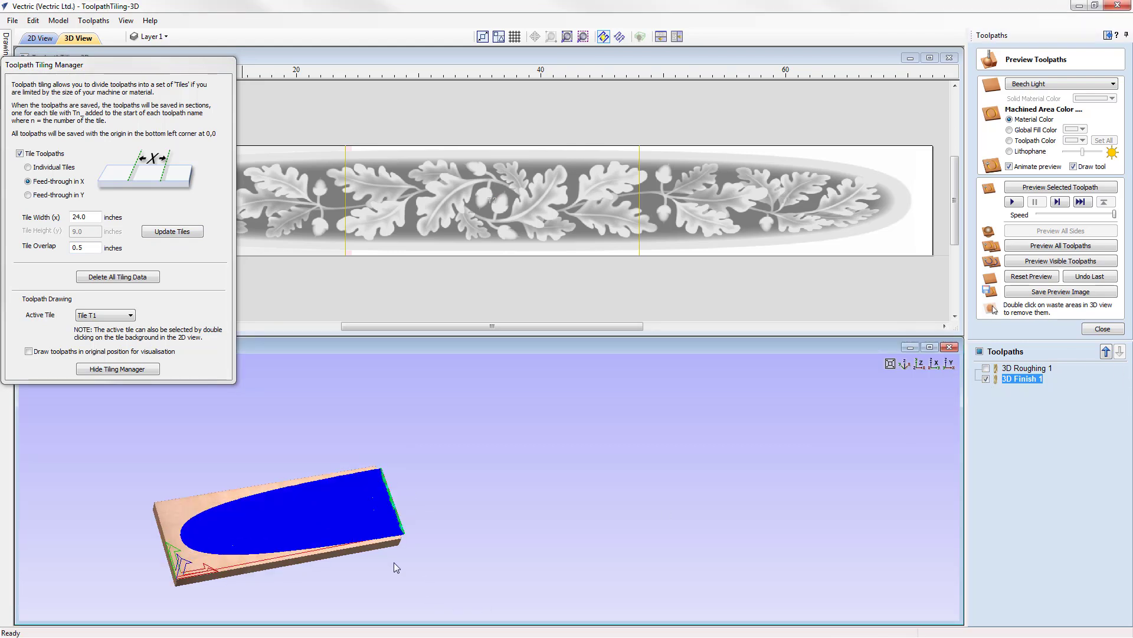
scroll(395, 561, "up", 4)
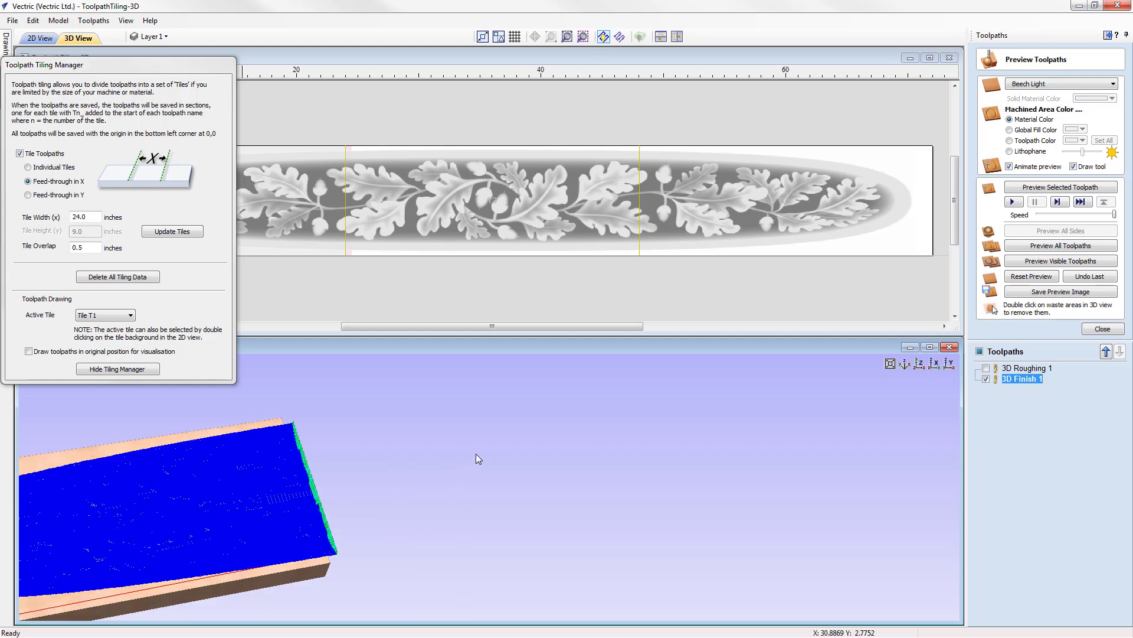
left_click_drag(512, 448, 423, 525)
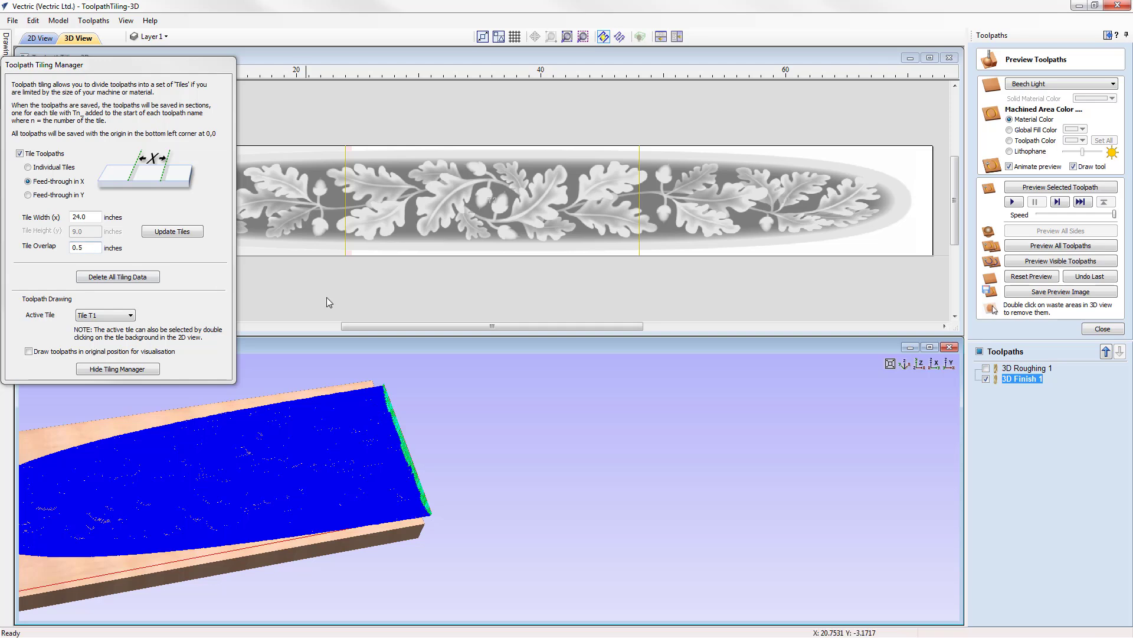
left_click(439, 324)
scroll(441, 324, "up", 2)
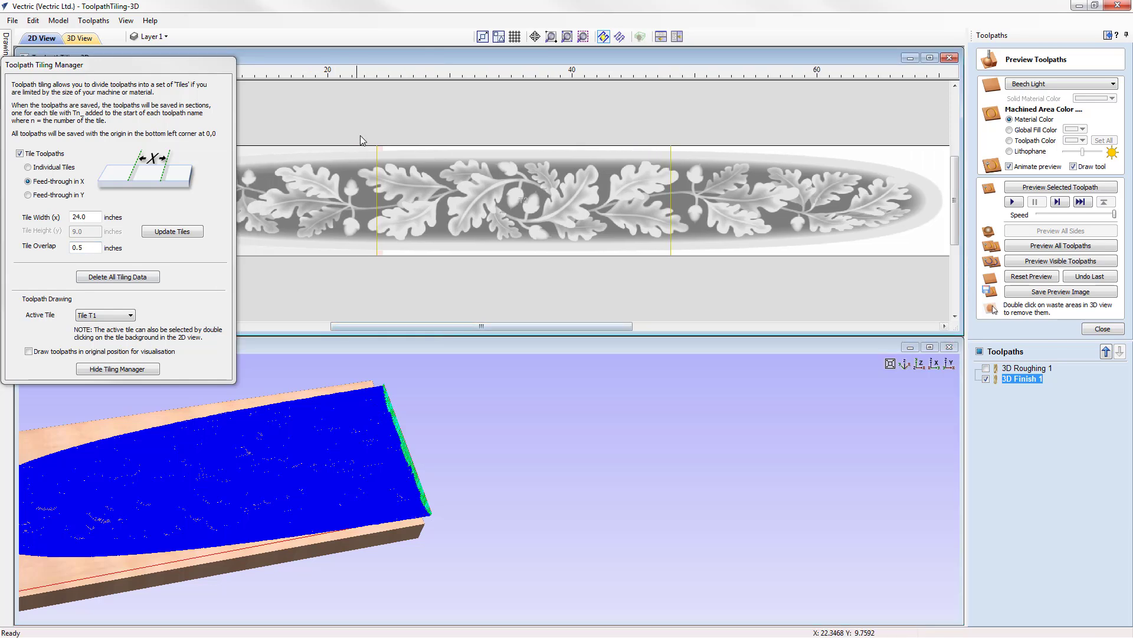
scroll(385, 150, "up", 4)
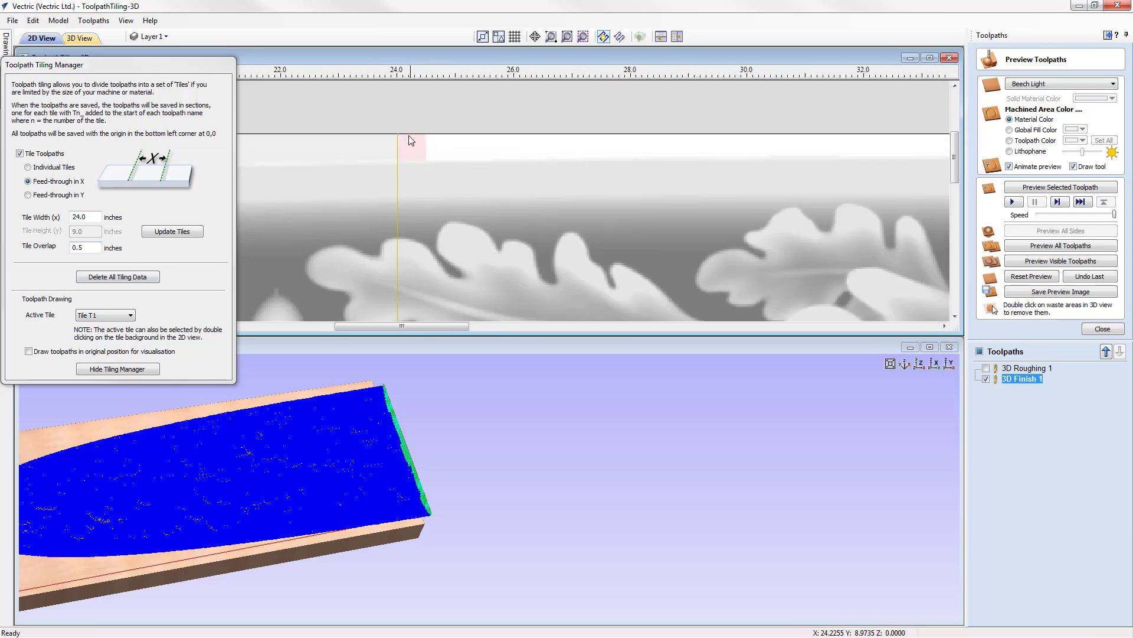
scroll(413, 201, "down", 5)
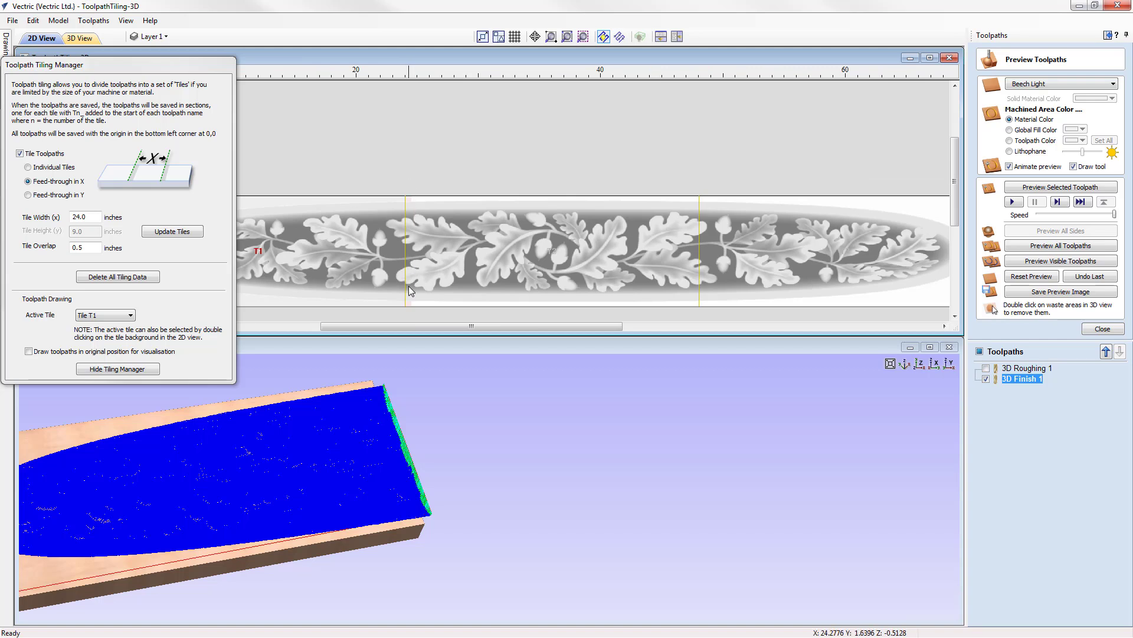
Step: Set the tile overlap to 0 inches, update the tiles and close the toolpath preview
left_click_drag(89, 250, 52, 250)
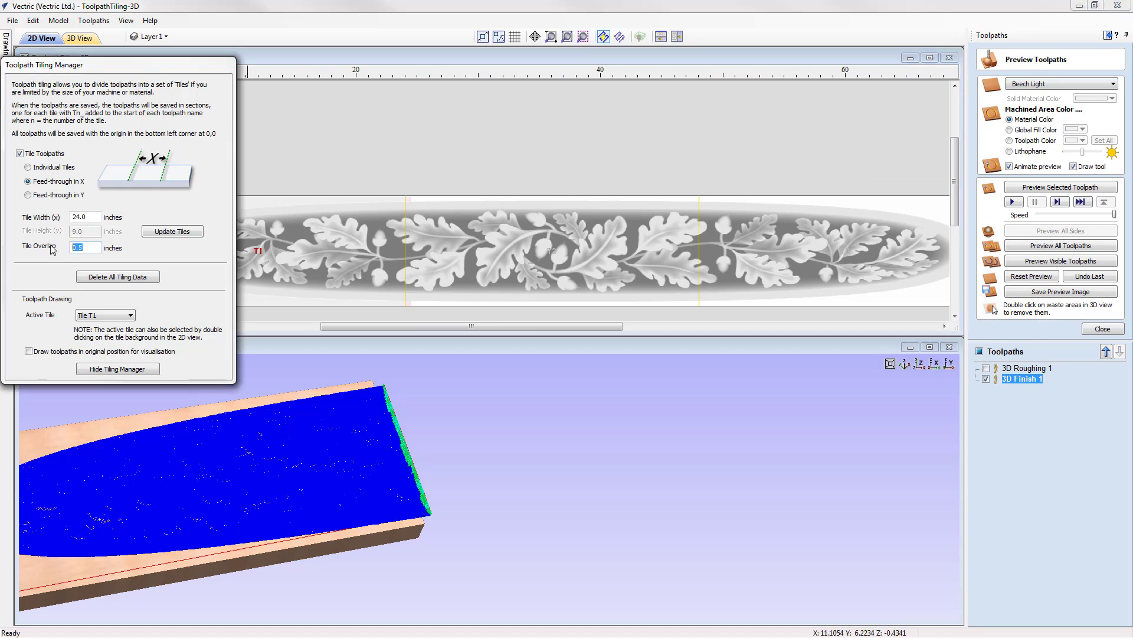
type("0")
left_click(184, 232)
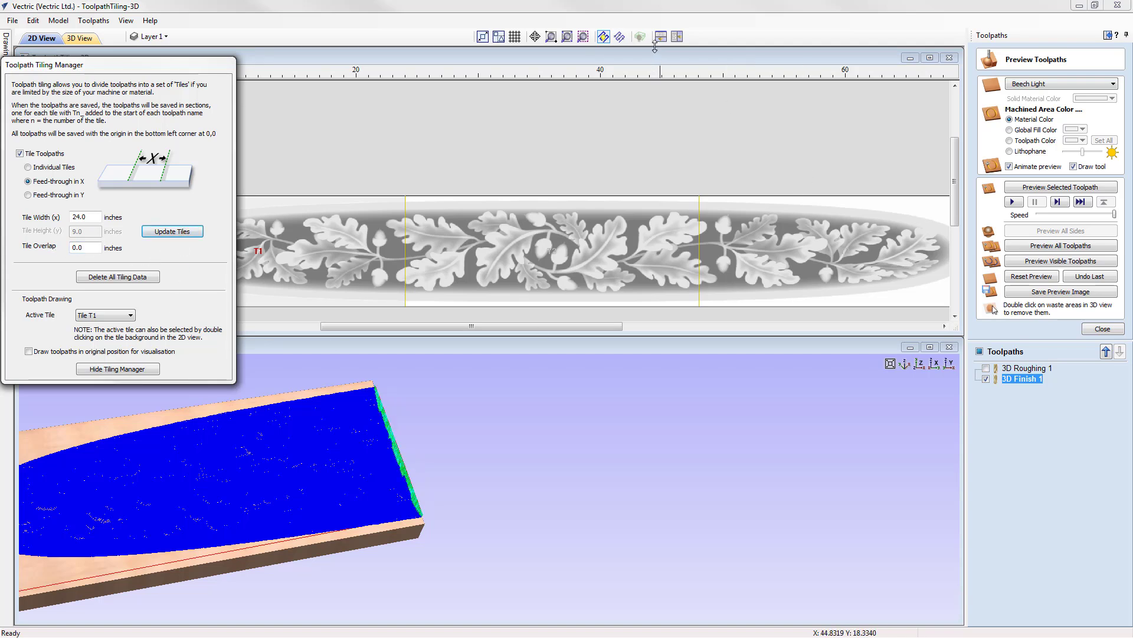
middle_click_drag(675, 317, 617, 266)
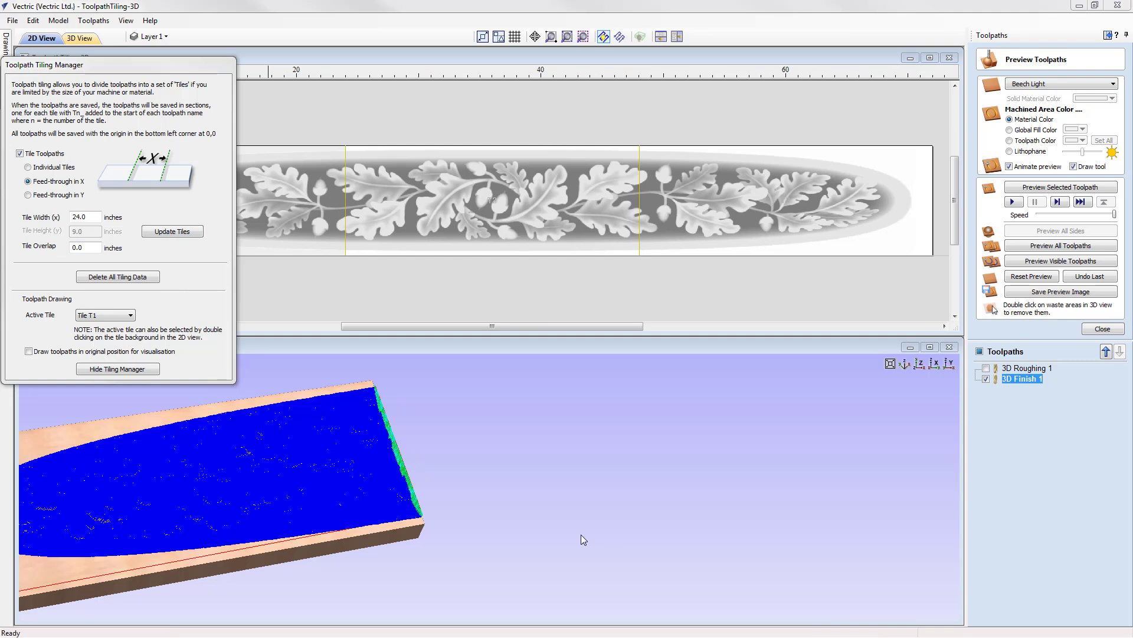
left_click(906, 362)
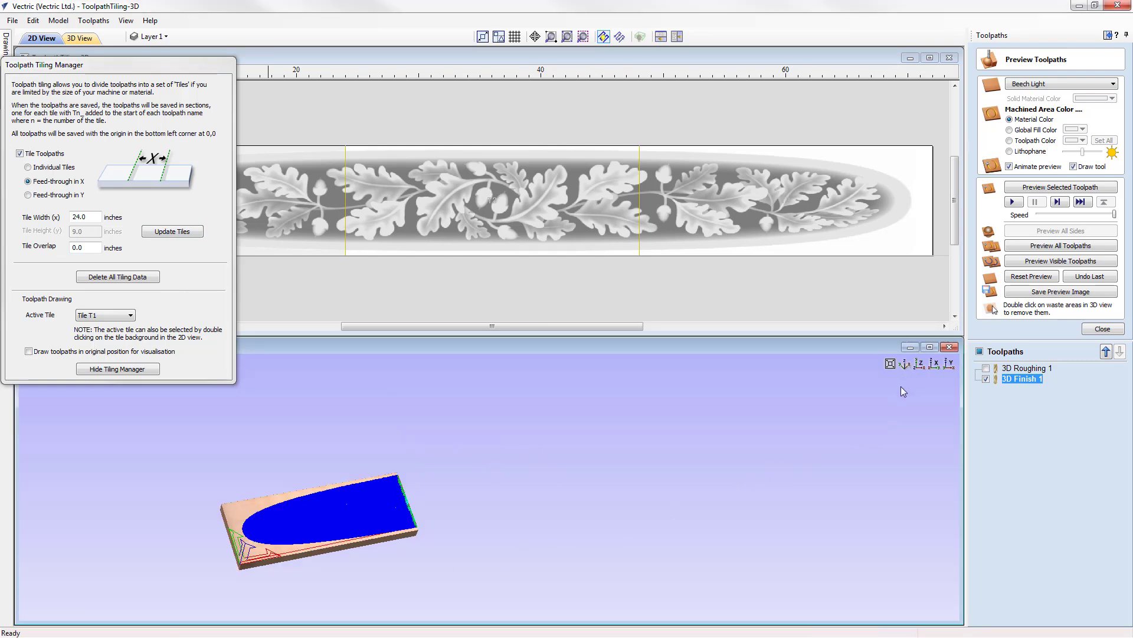
left_click(1109, 332)
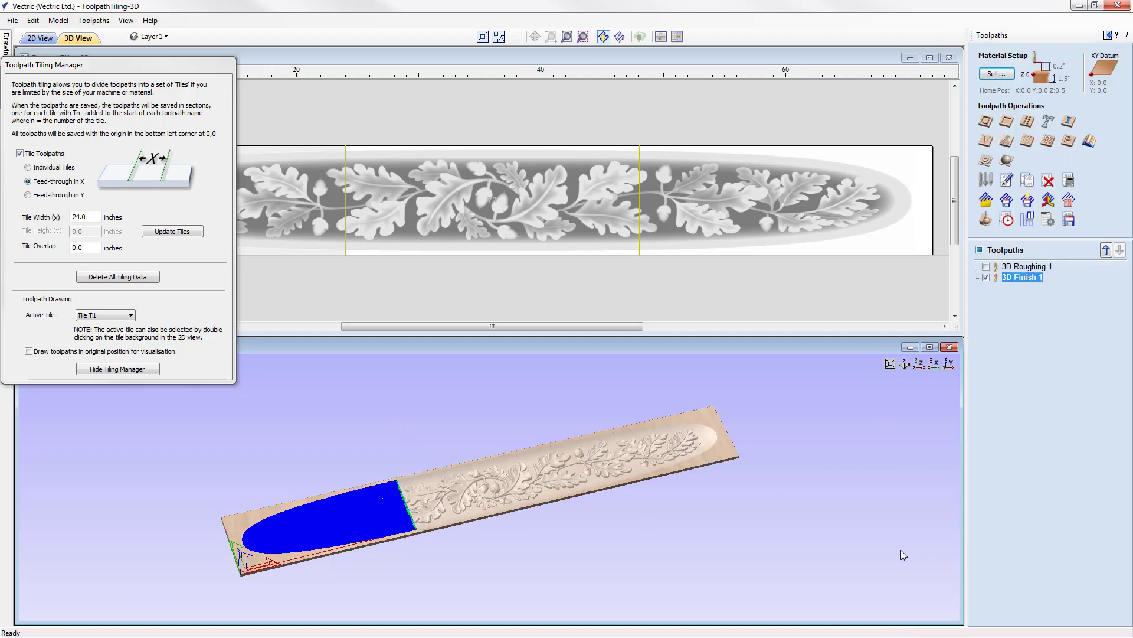
Step: Save only the 3D Roughing 1 toolpath as tiled G-Code Arcs (inch) output named 3D Roughing 1.tap in 3D_Tiling_FILES, and check the tile files
left_click(1069, 222)
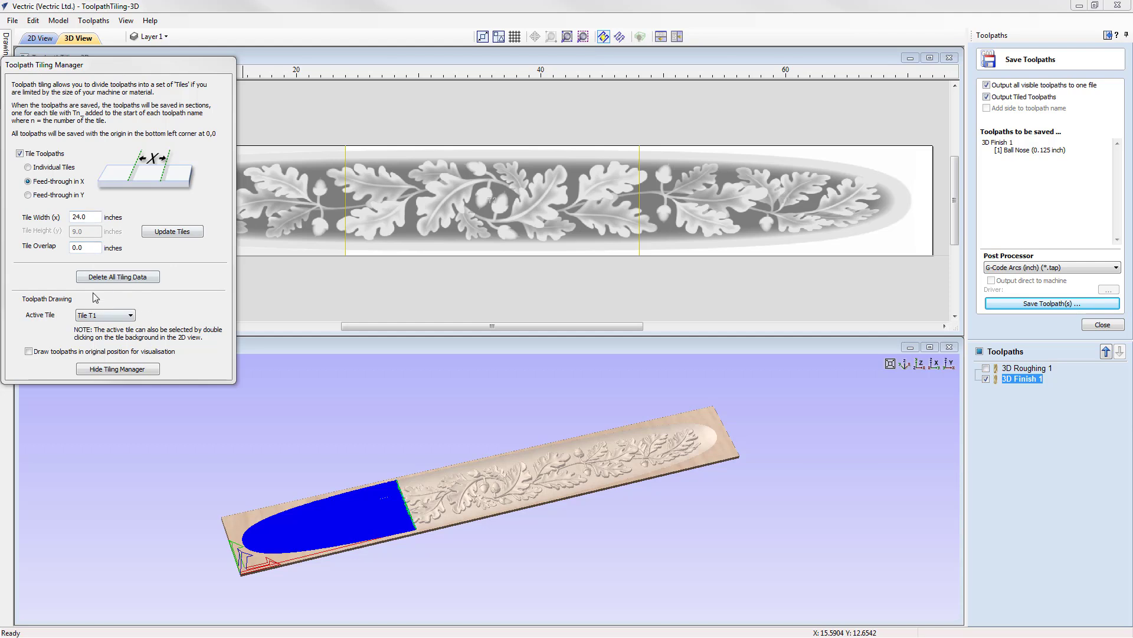
left_click(986, 378)
left_click(985, 367)
left_click(1021, 369)
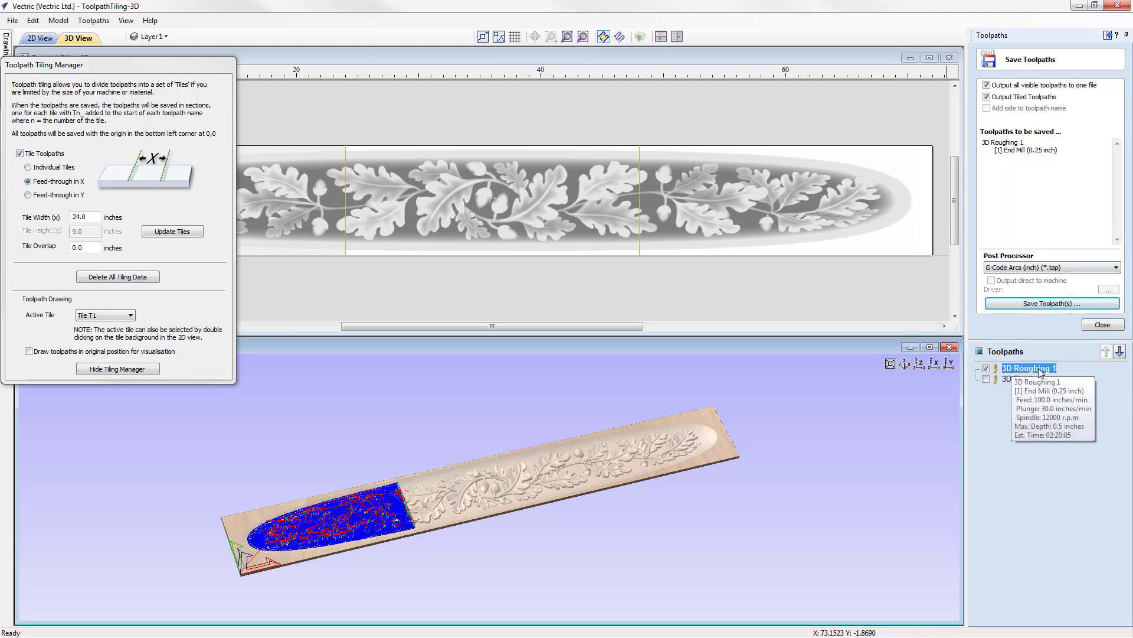
left_click(1043, 304)
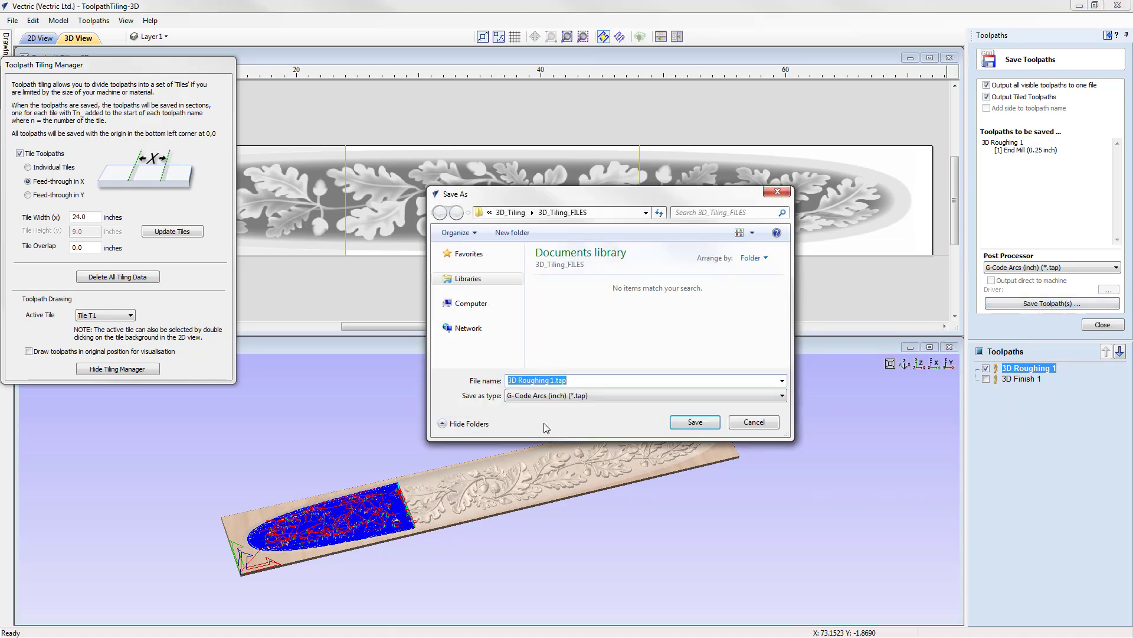
left_click(696, 421)
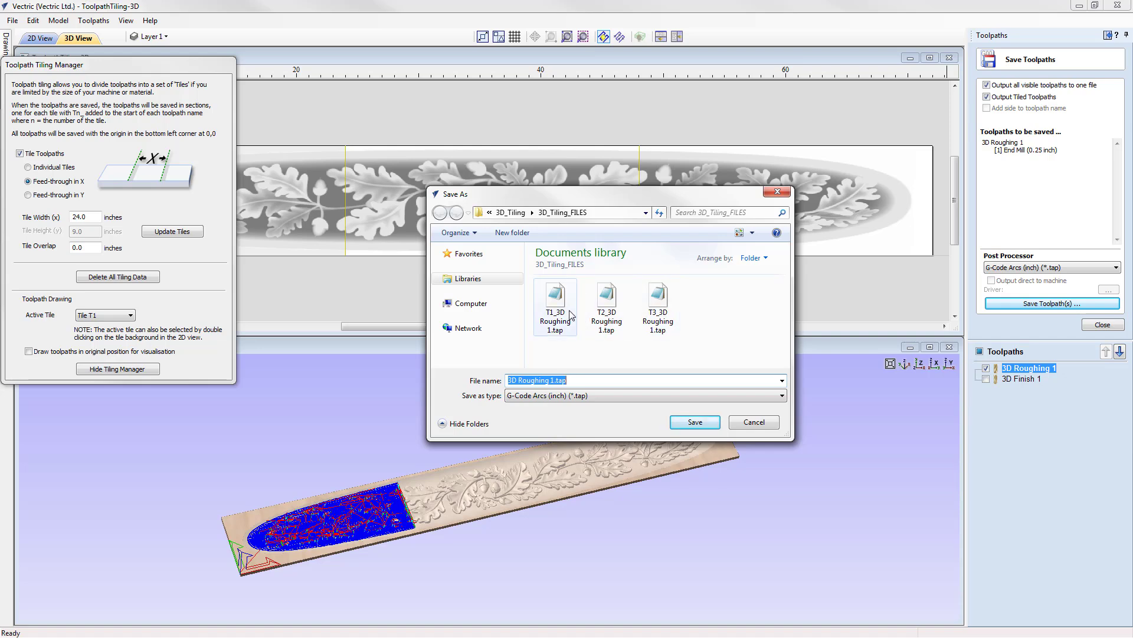
left_click(749, 423)
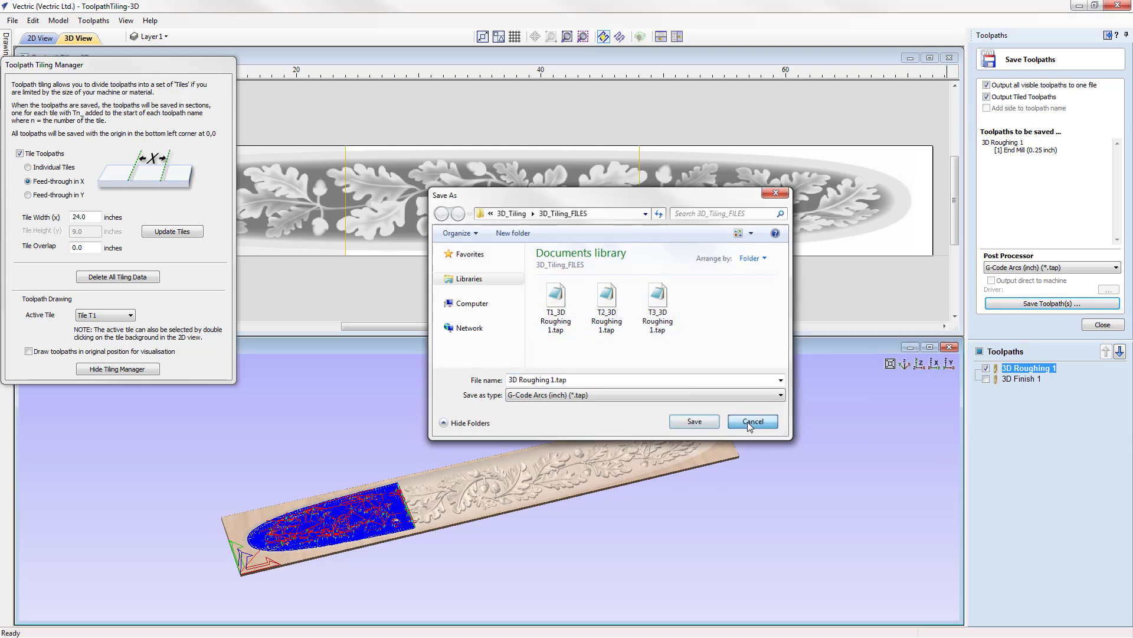
Step: Save only the 3D Finish 1 toolpath as tiled output named 3D Finish 1.tap in 3D_Tiling_FILES, and check the tile files
left_click(987, 368)
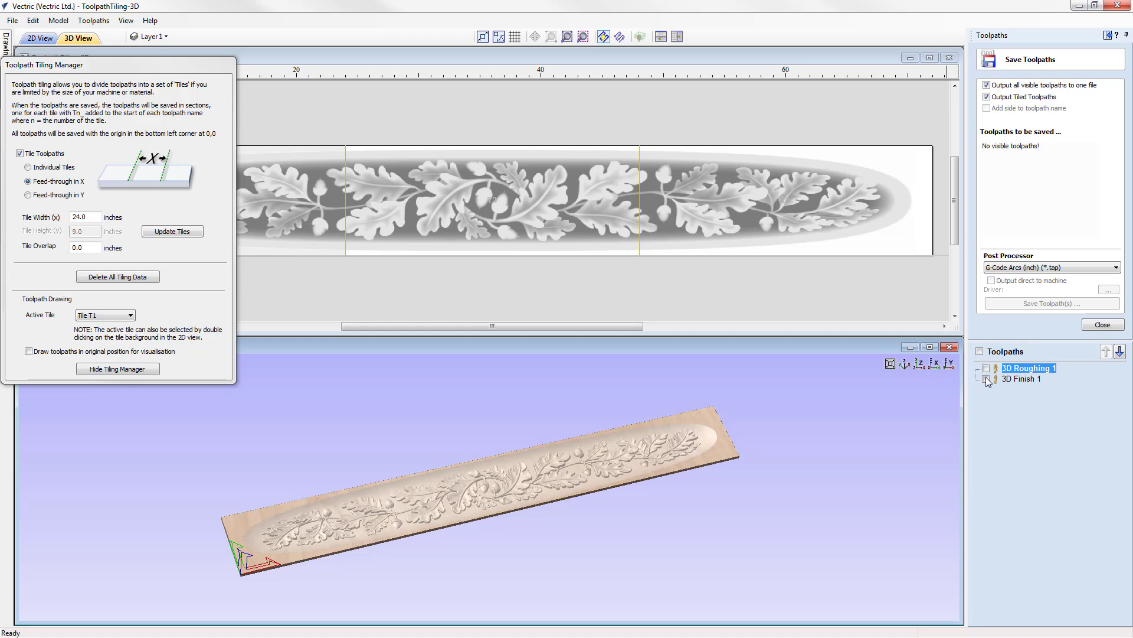
left_click(986, 379)
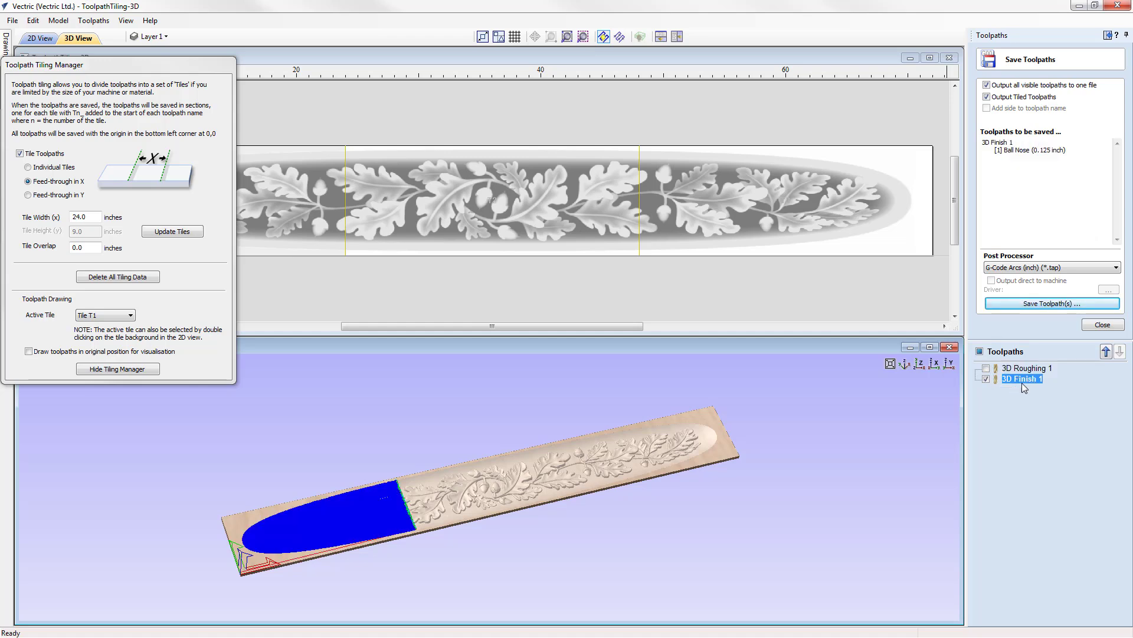
left_click(1072, 303)
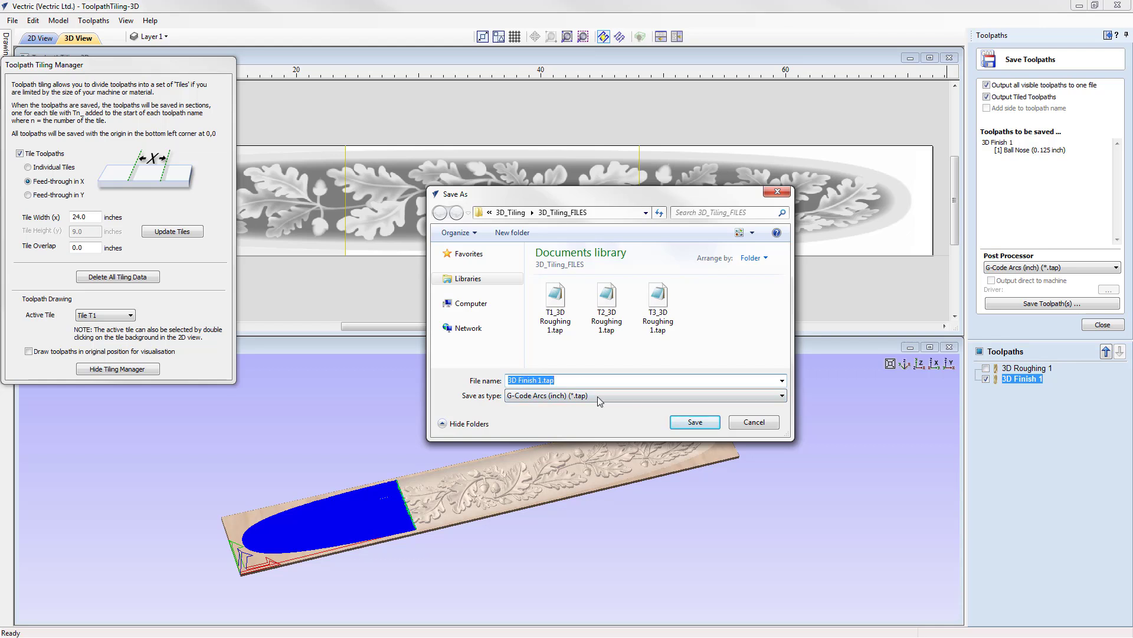
left_click(694, 424)
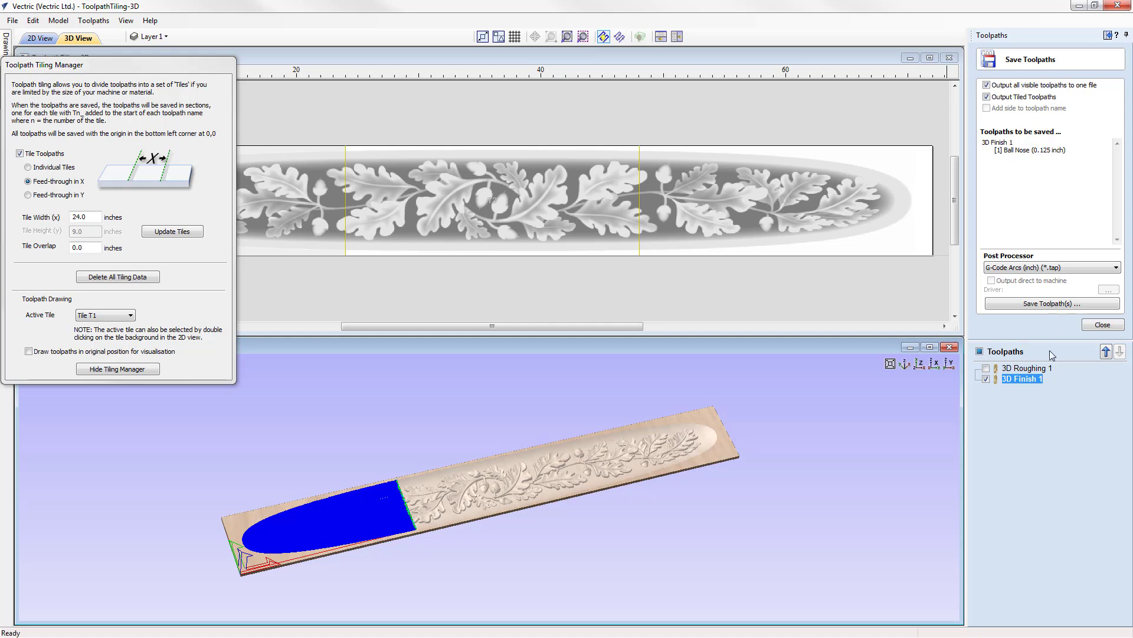
left_click(1043, 303)
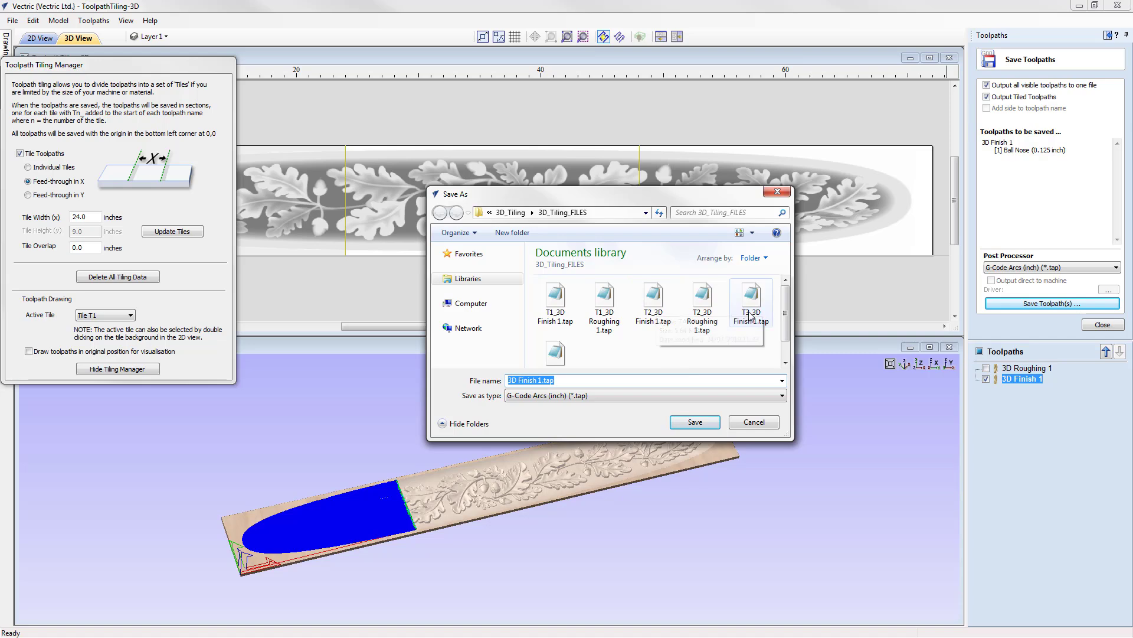
left_click(763, 422)
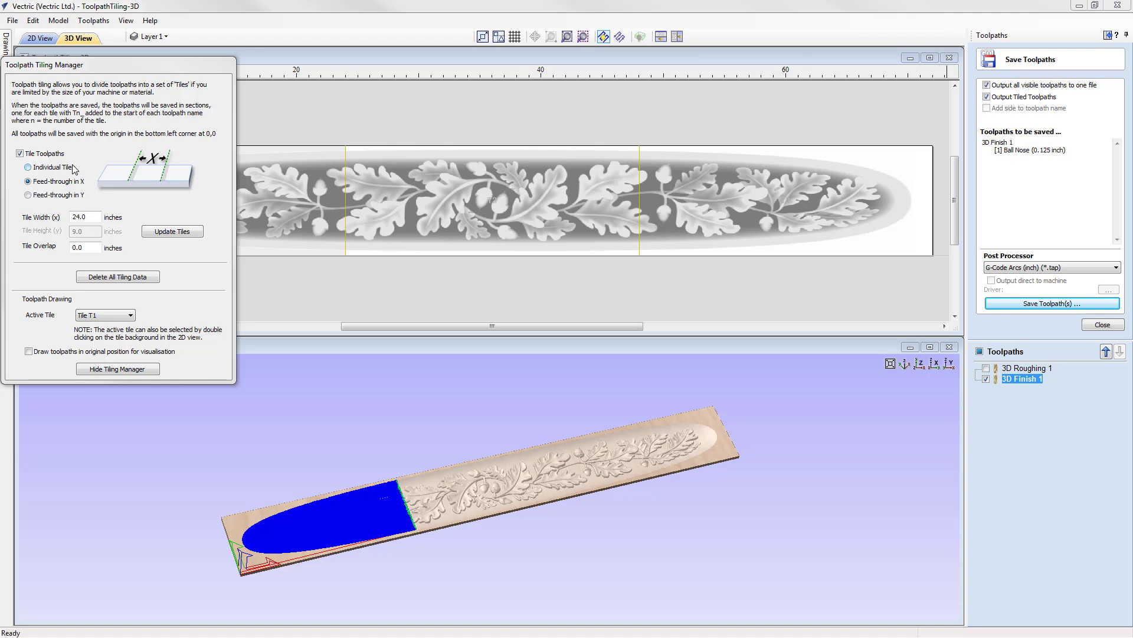
Step: Save the project under the new name 3D_Tiling_3D_Toolpaths as a VCarve file in the 3D_Tiling_FILES folder
left_click(13, 21)
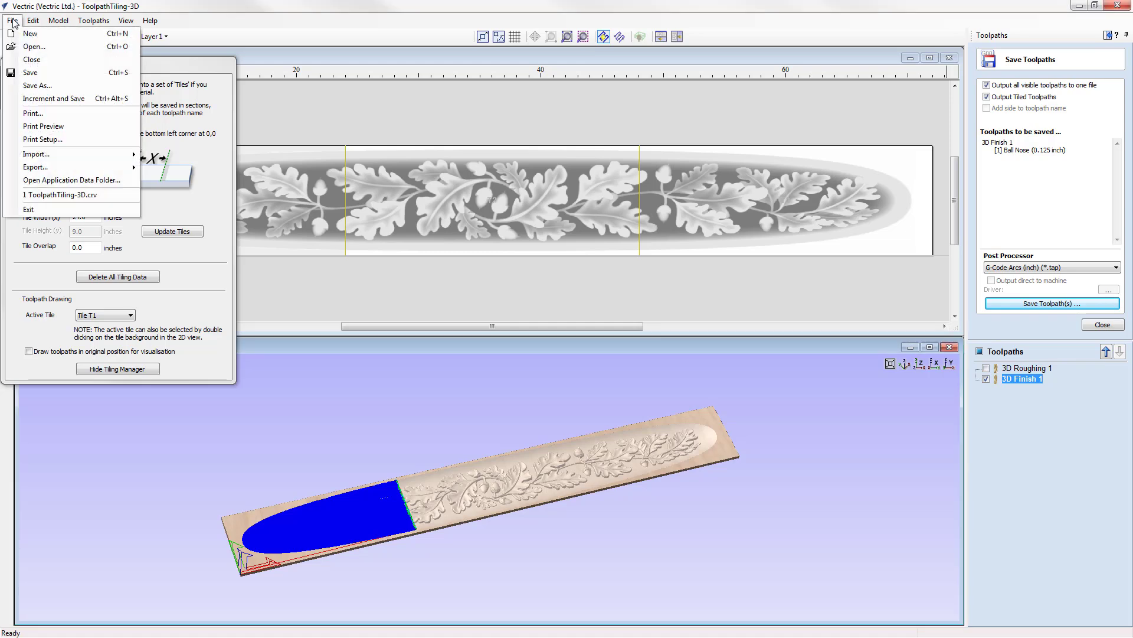
key("Escape")
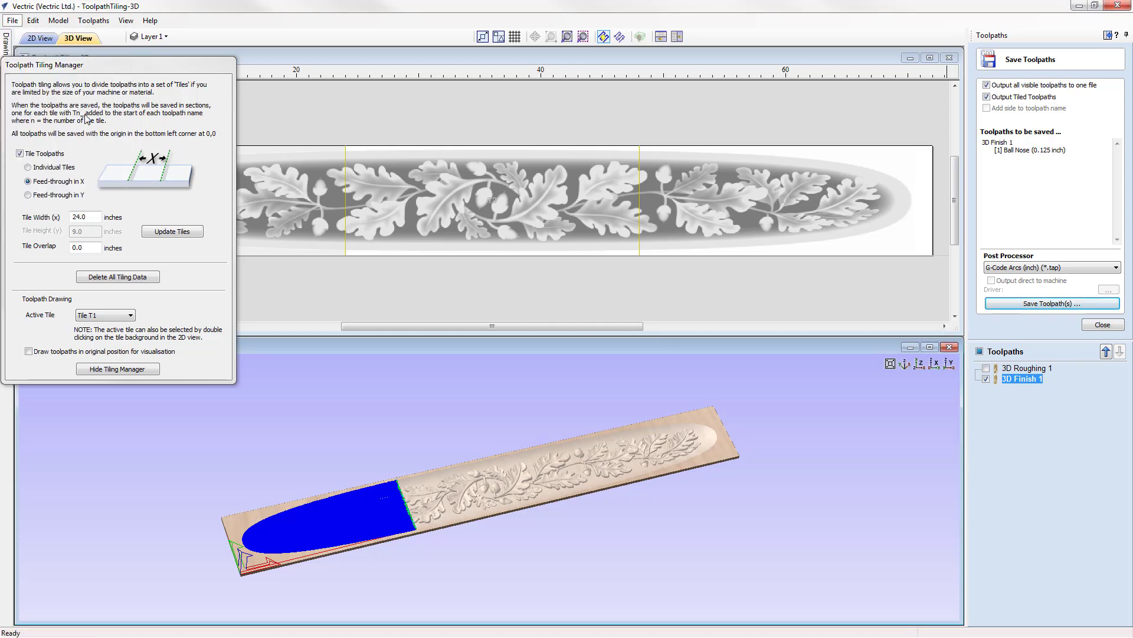
right_click(553, 385)
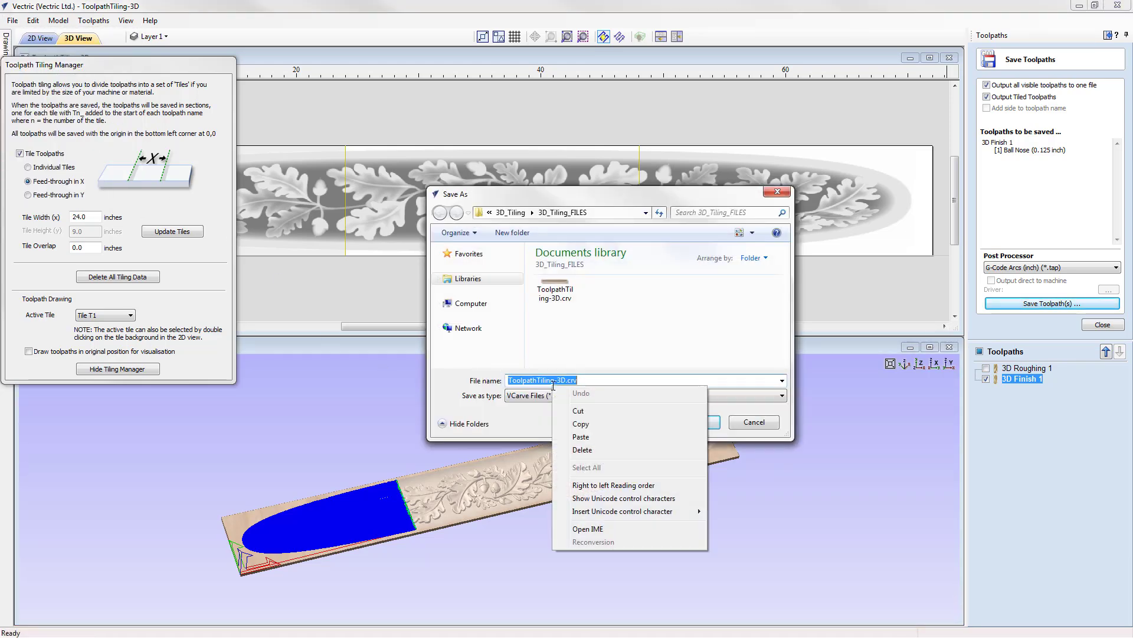
left_click(577, 437)
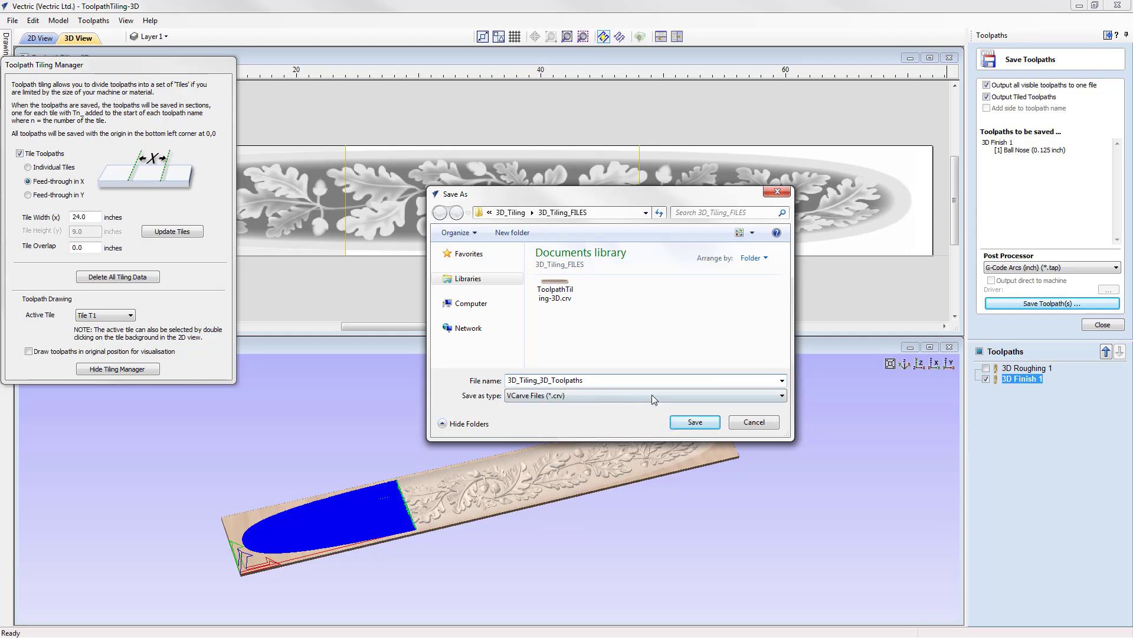
left_click(696, 422)
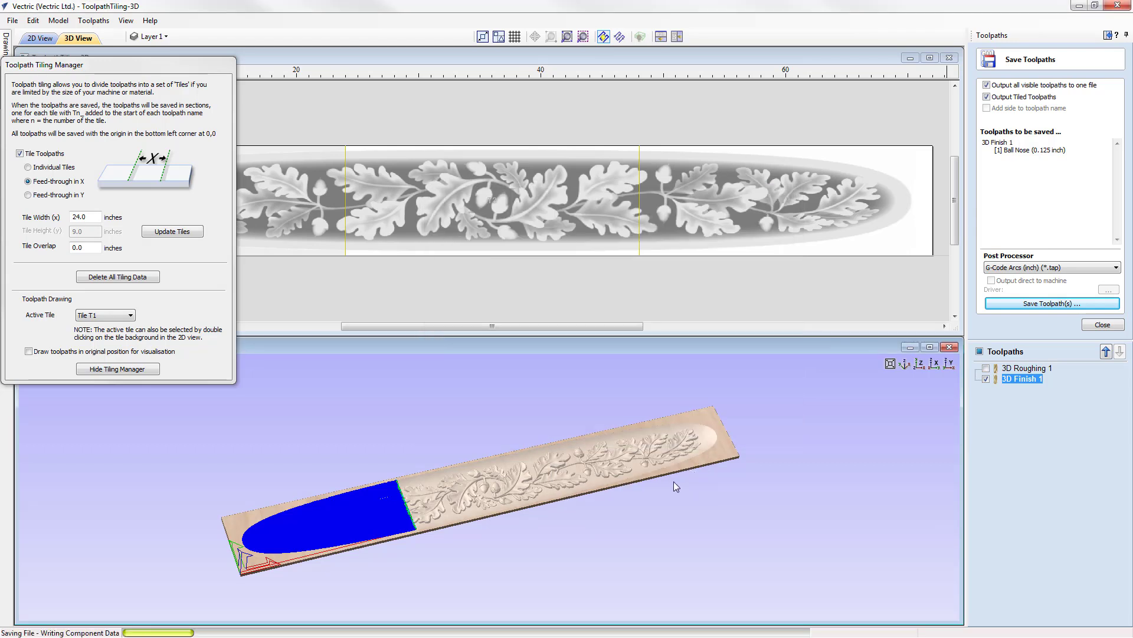